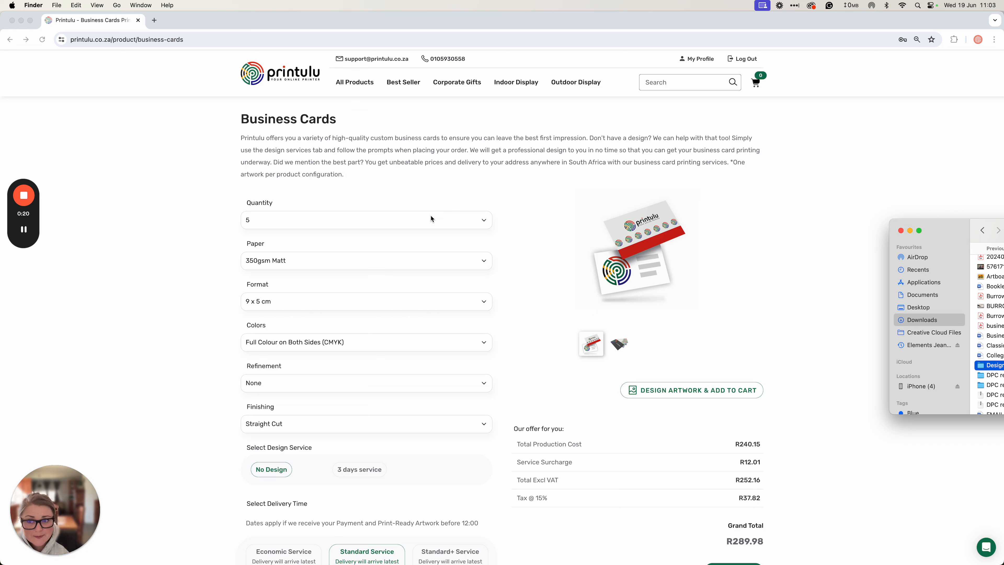
Bring the Printulu Business Cards page to the front and highlight the one-artwork-per-configuration note
left_click(731, 163)
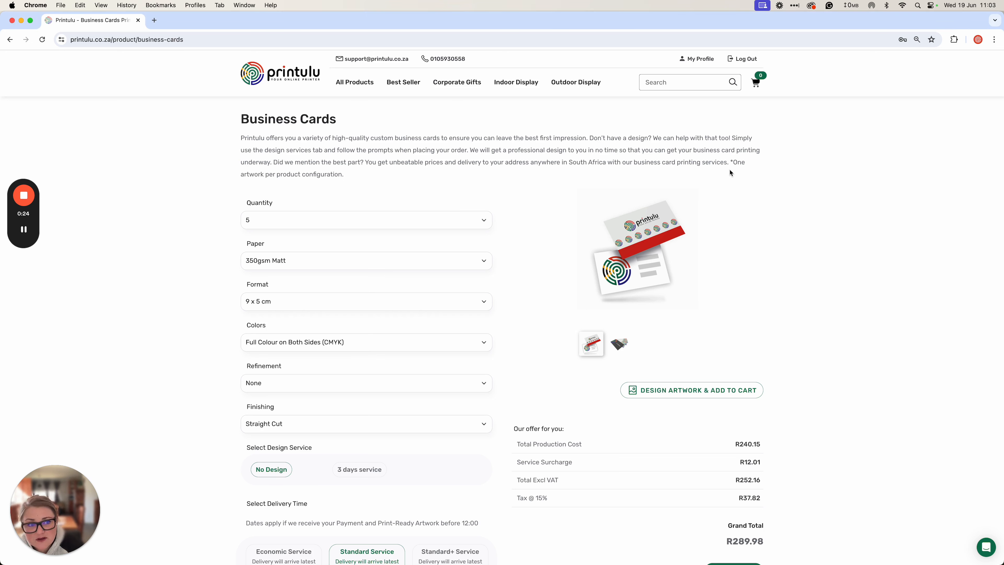
left_click_drag(758, 172, 604, 180)
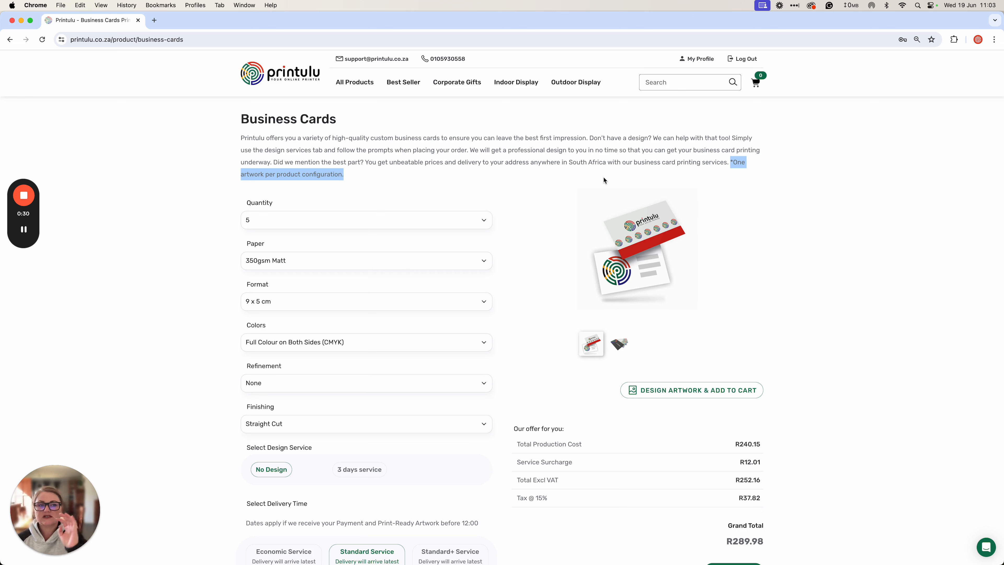
Set the business card quantity to 200 and launch the Artwork Designer via 'Design Artwork & Add to Cart'
left_click(438, 207)
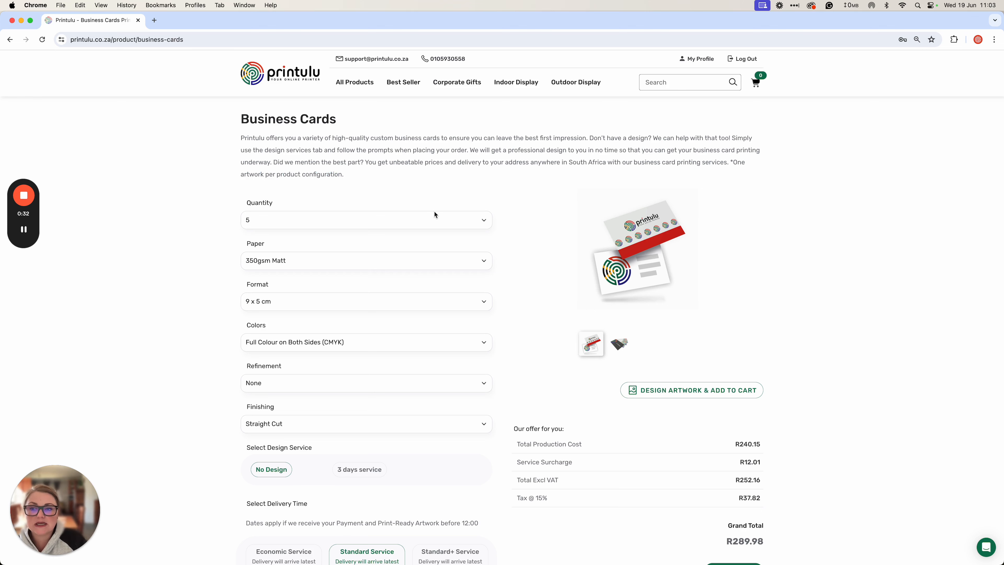
left_click(394, 220)
left_click(287, 303)
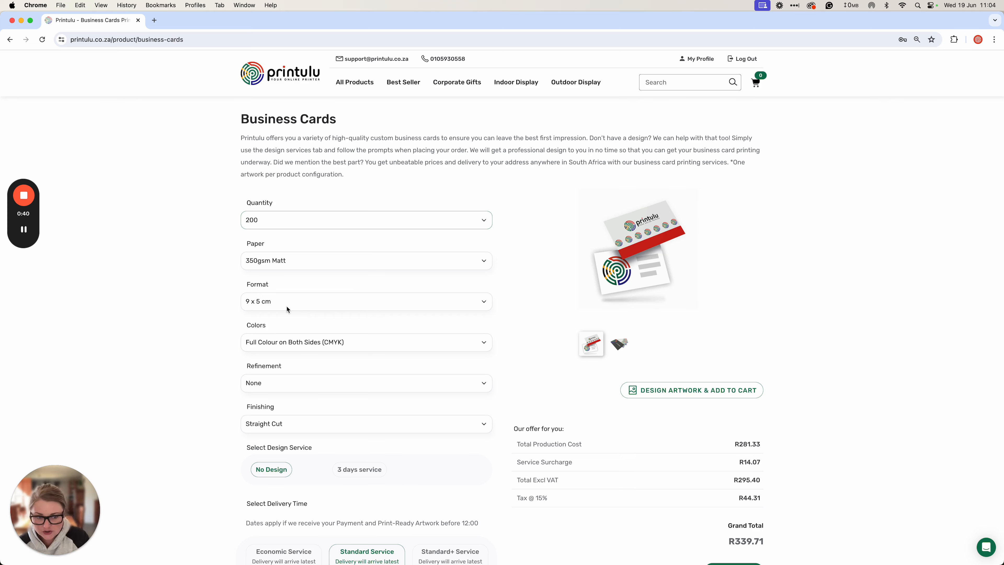
scroll(545, 400, "down", 1)
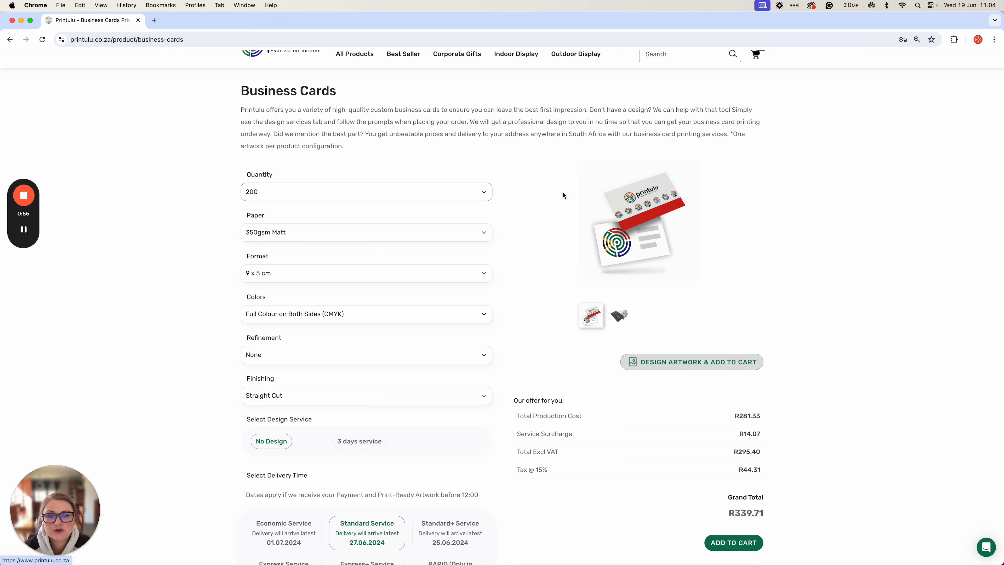
left_click(722, 371)
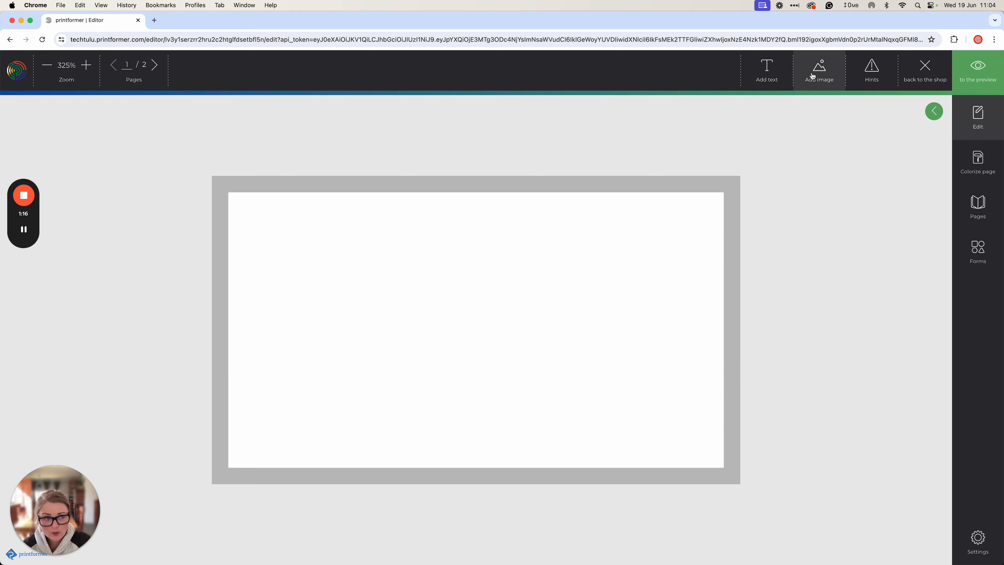
Find the DesignBusinesscard folder in Downloads and add Logo.png to the card's first page
left_click(813, 76)
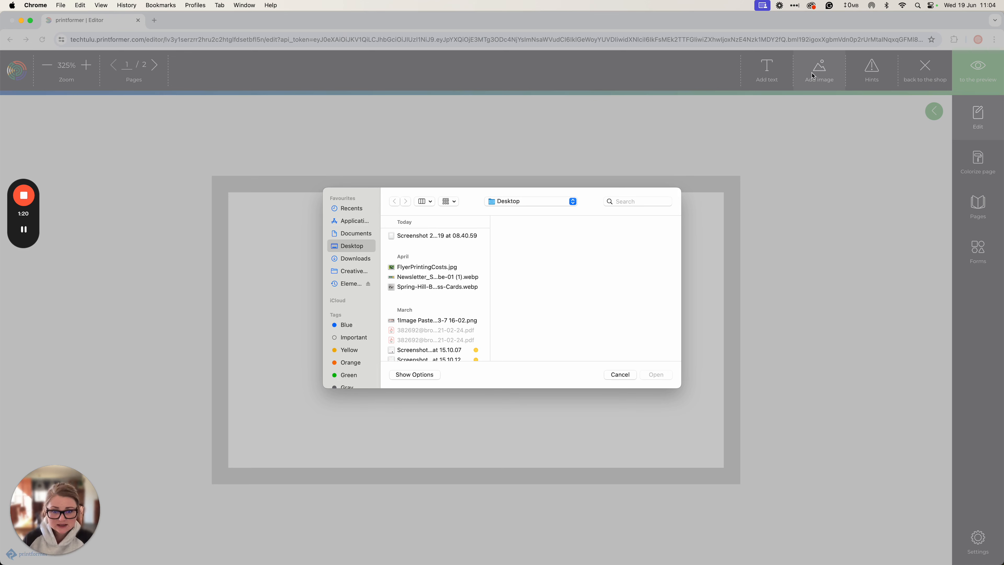
left_click(650, 202)
type("DesignBusinesscard")
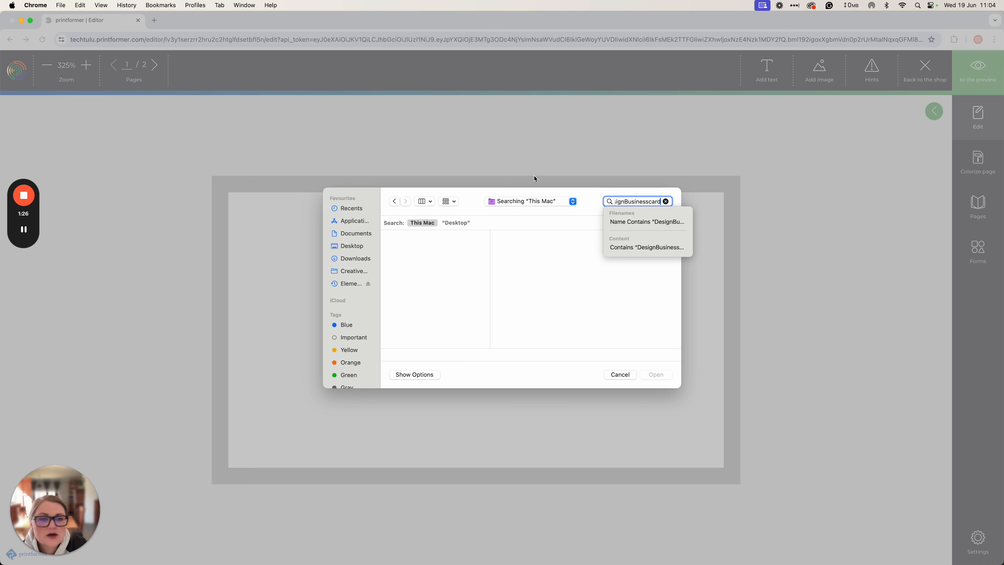
left_click(456, 227)
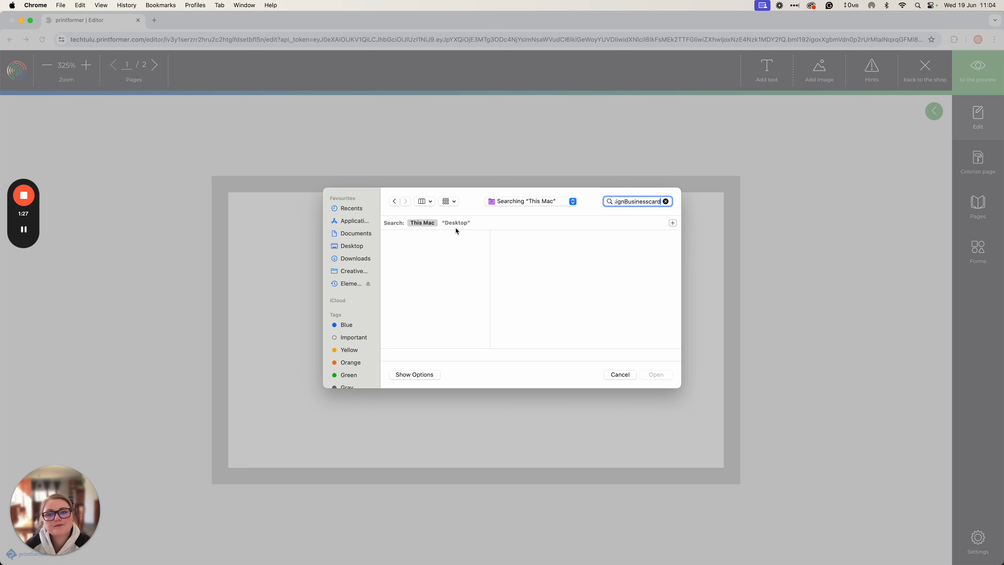
left_click(352, 259)
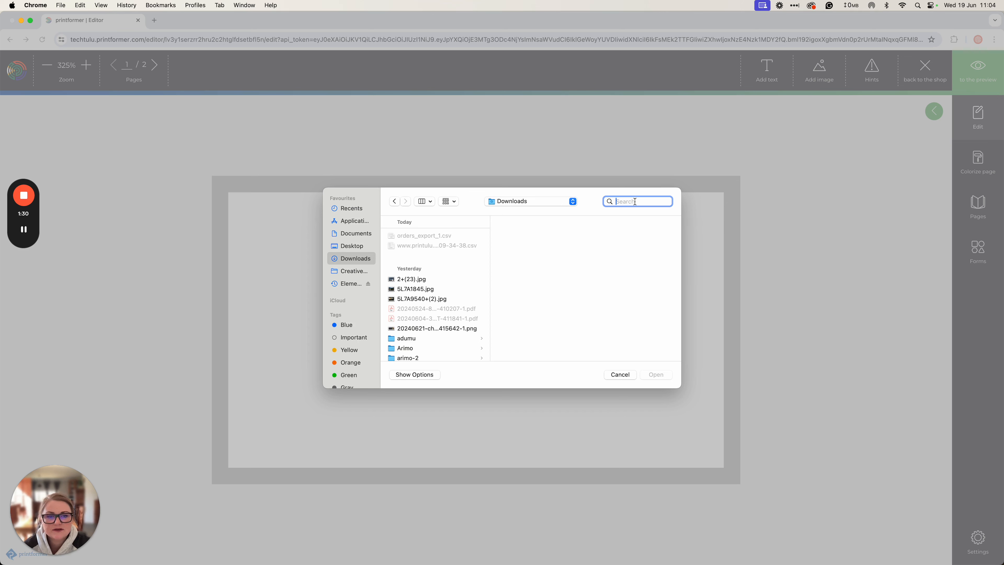
type("DesignBusinesscard")
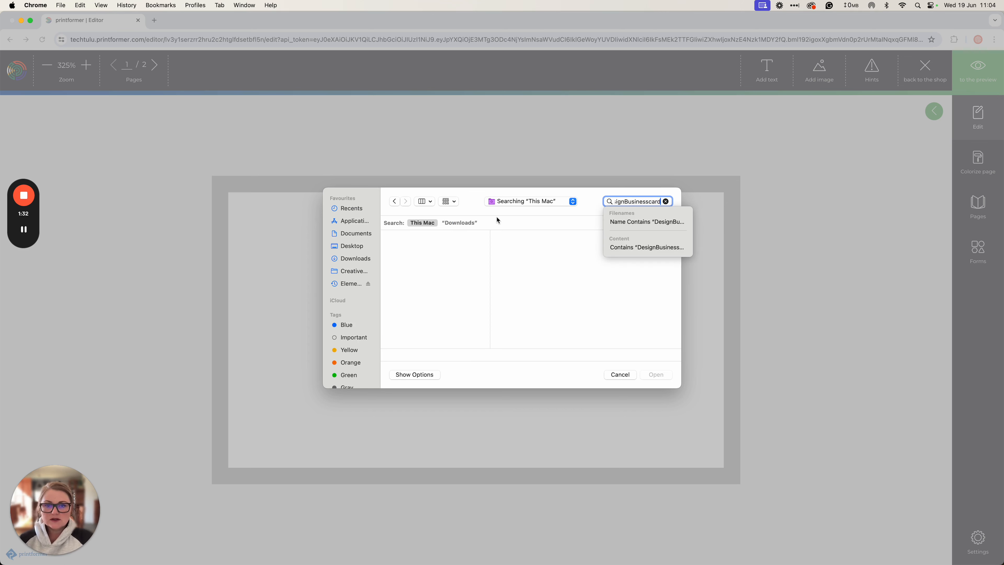
left_click(477, 223)
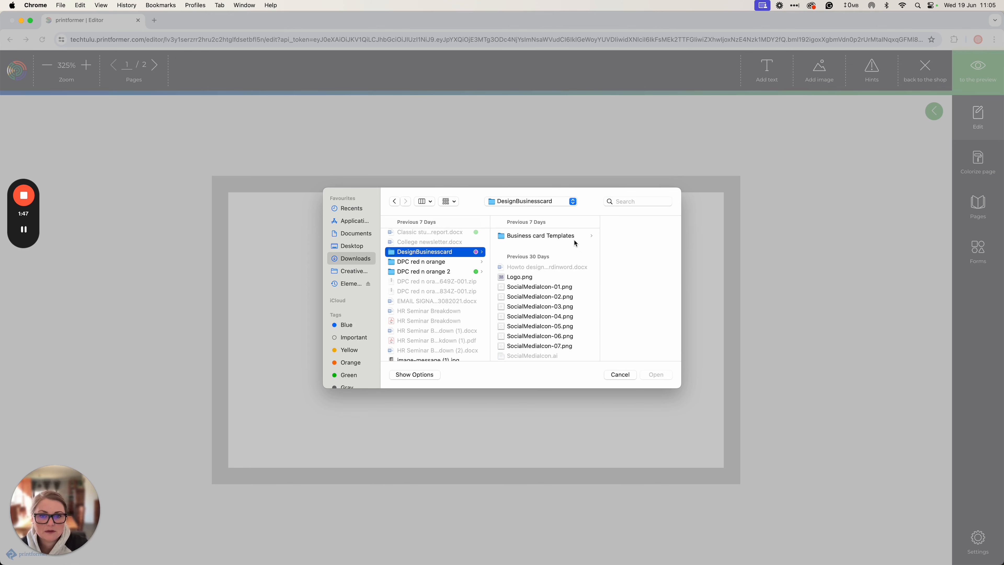
left_click(576, 242)
scroll(482, 287, "down", 1)
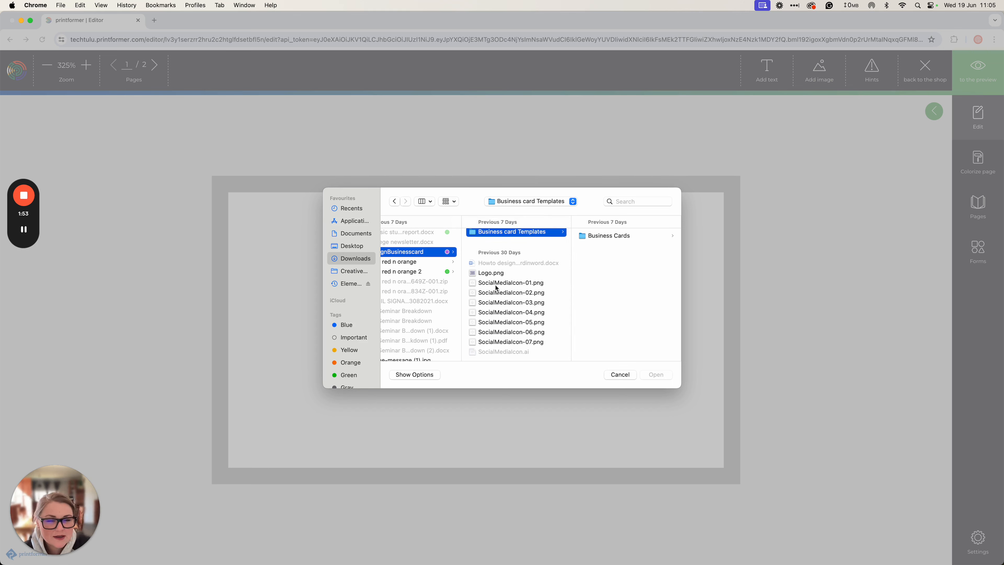
left_click(491, 275)
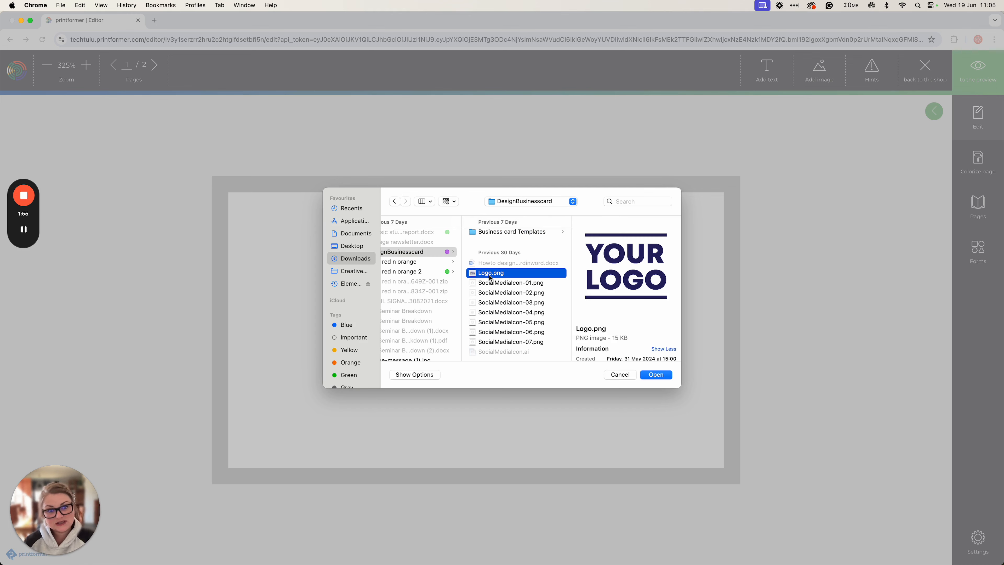
key("Return")
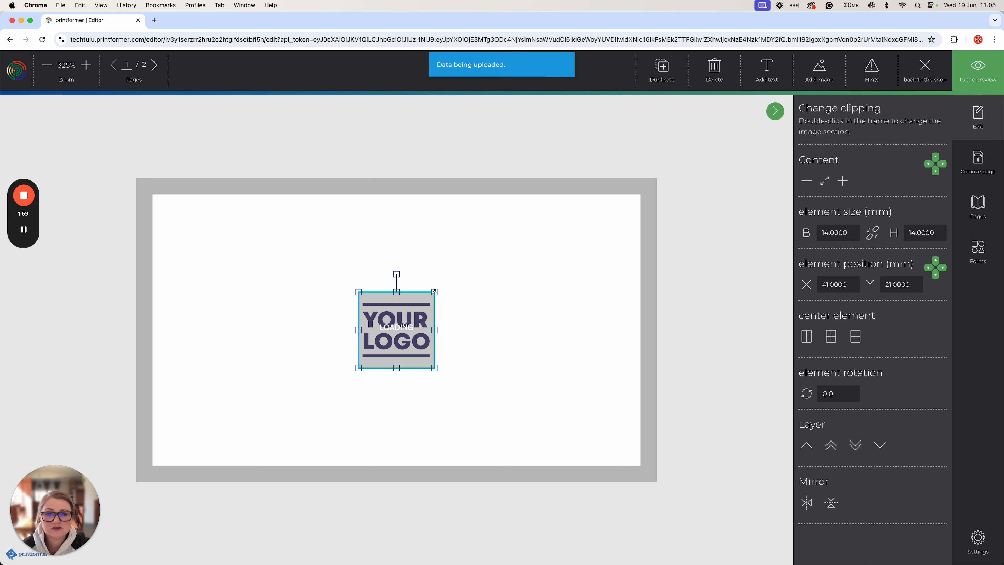
Enlarge the logo to 24.88 x 24.88 mm and position it on the card's left side
left_click_drag(434, 291, 493, 233)
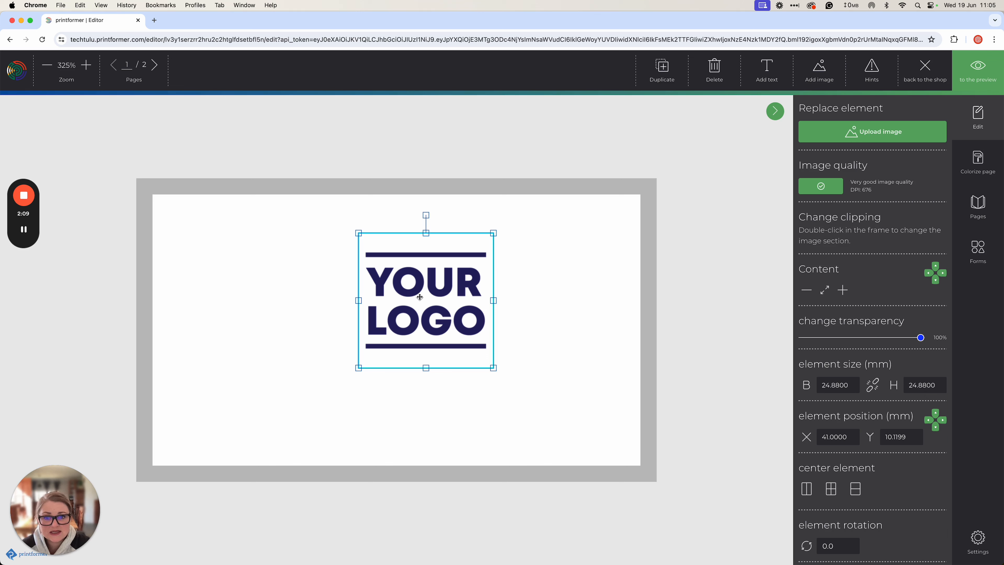
left_click_drag(415, 293, 263, 326)
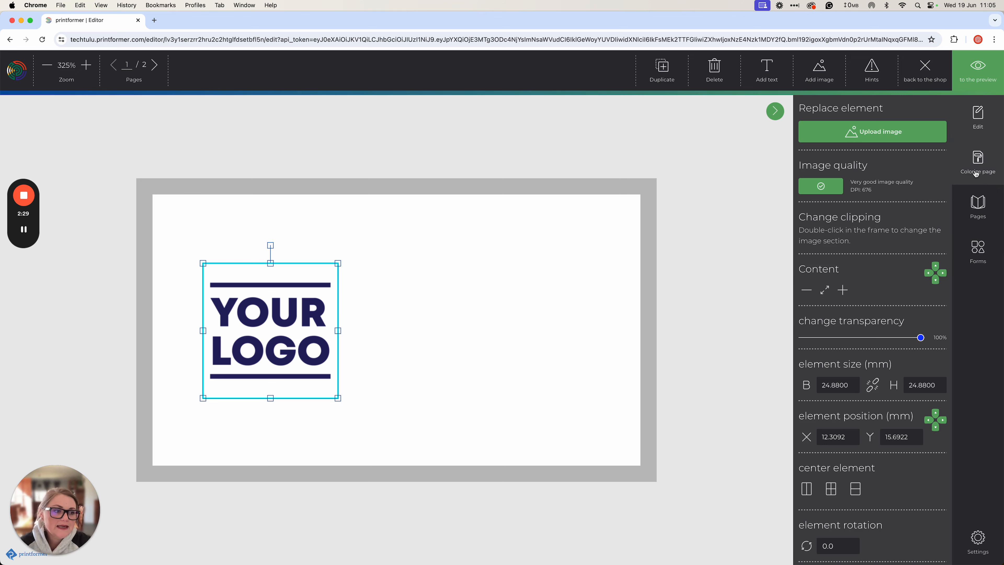
Drag a square from the Forms library onto the card and stretch it to about 54.56 x 55.98 mm
left_click(973, 154)
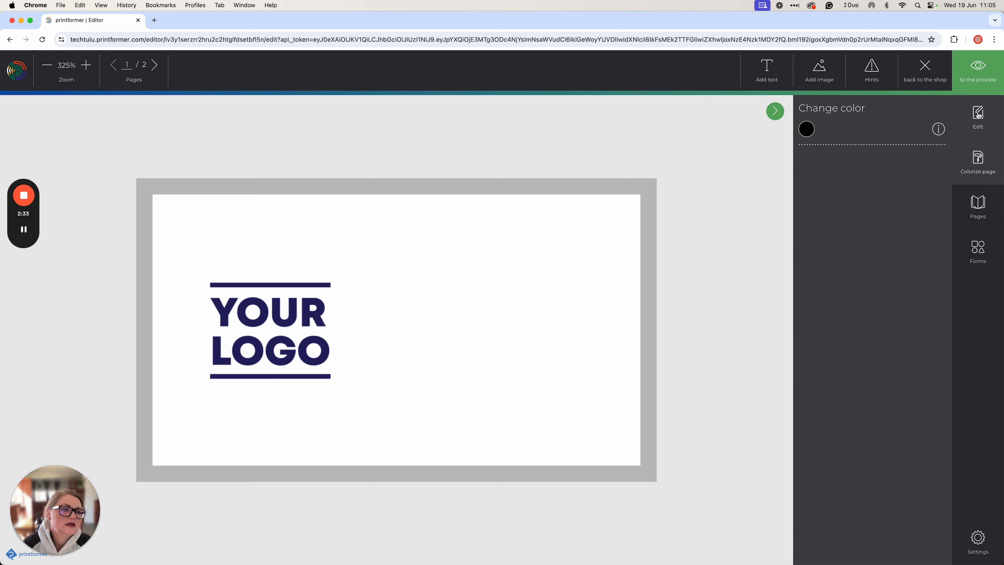
left_click(977, 206)
left_click(978, 251)
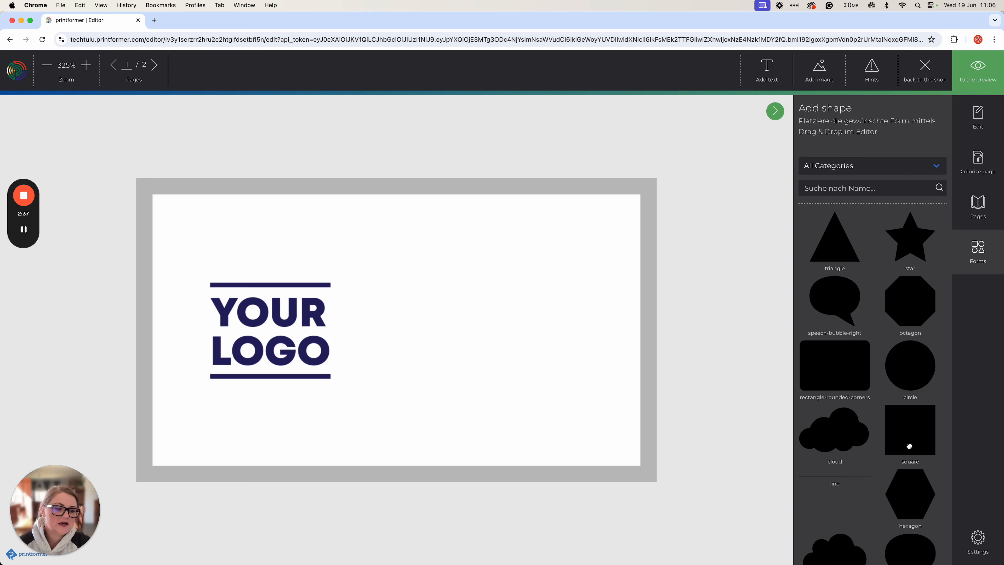
left_click_drag(911, 432, 446, 308)
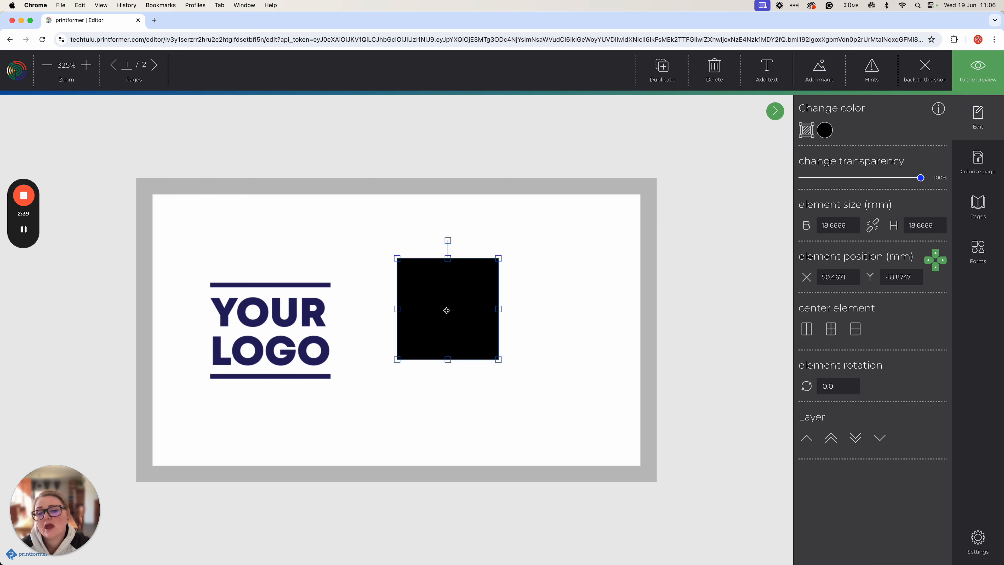
left_click_drag(498, 259, 582, 179)
left_click_drag(584, 361, 692, 480)
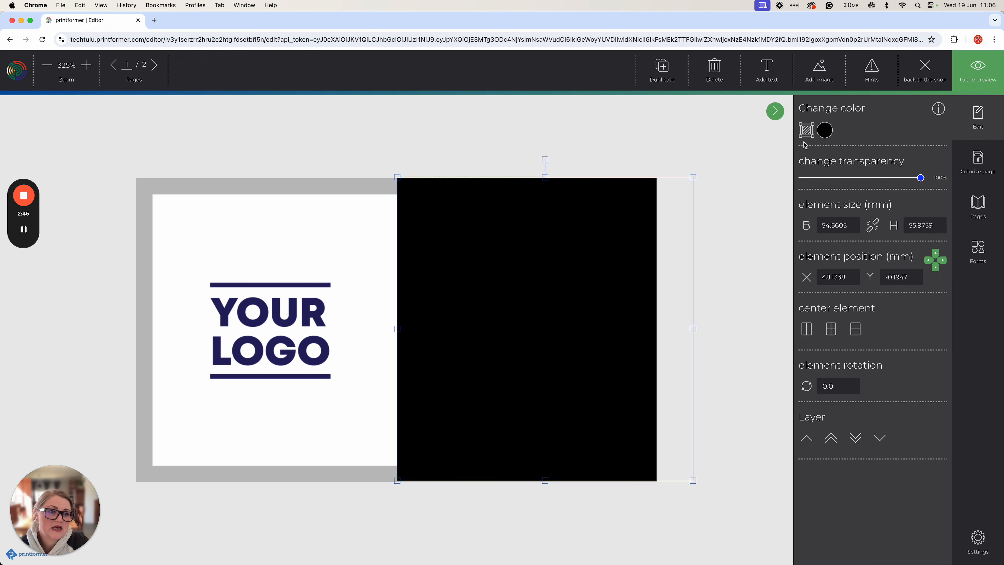
left_click(825, 130)
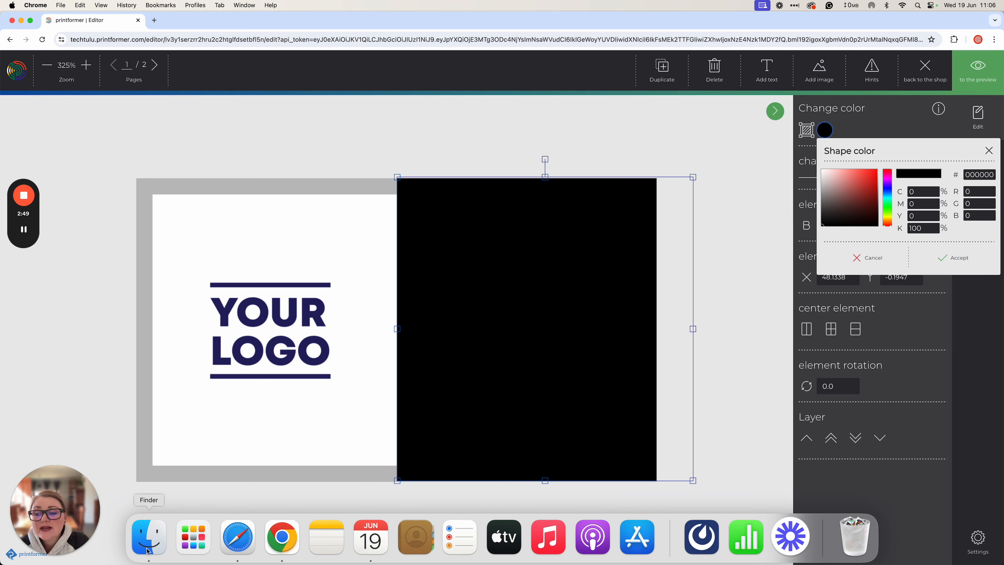
From Finder, open Logo.png with Adobe Illustrator 2023 through the Open With menu
left_click(149, 553)
left_click_drag(960, 238, 724, 199)
left_click(871, 228)
left_click(879, 304)
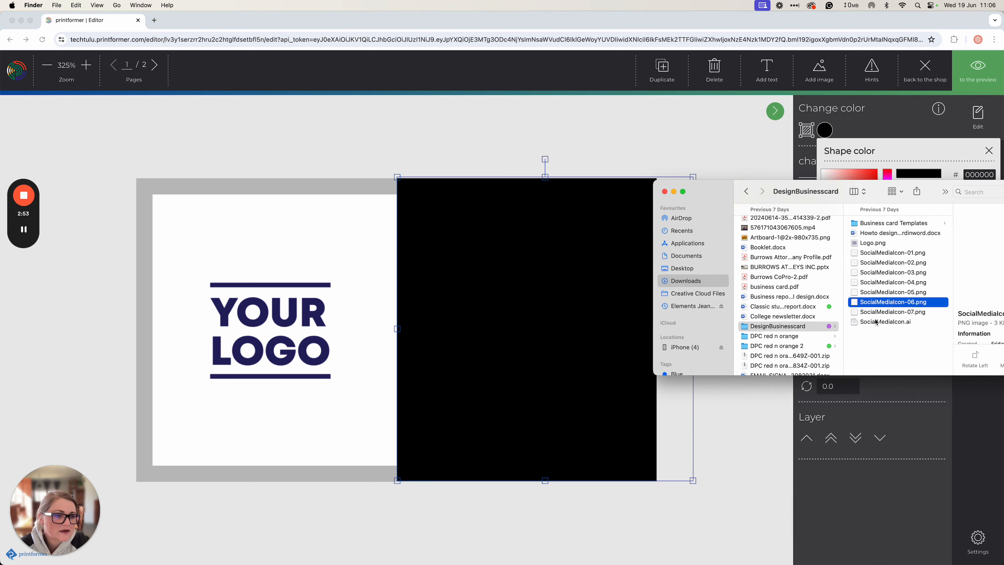
right_click(877, 244)
mouse_move(881, 258)
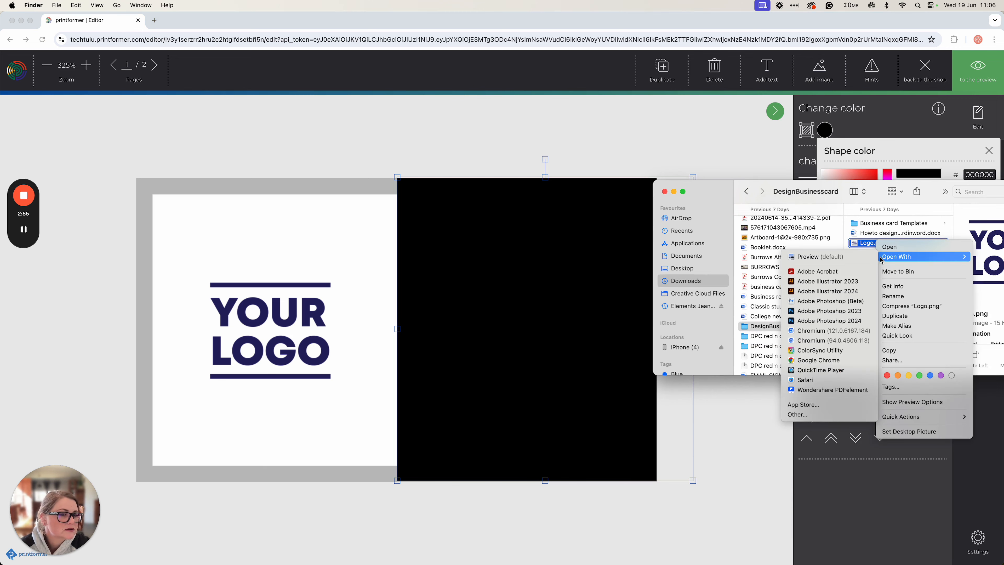
left_click(814, 284)
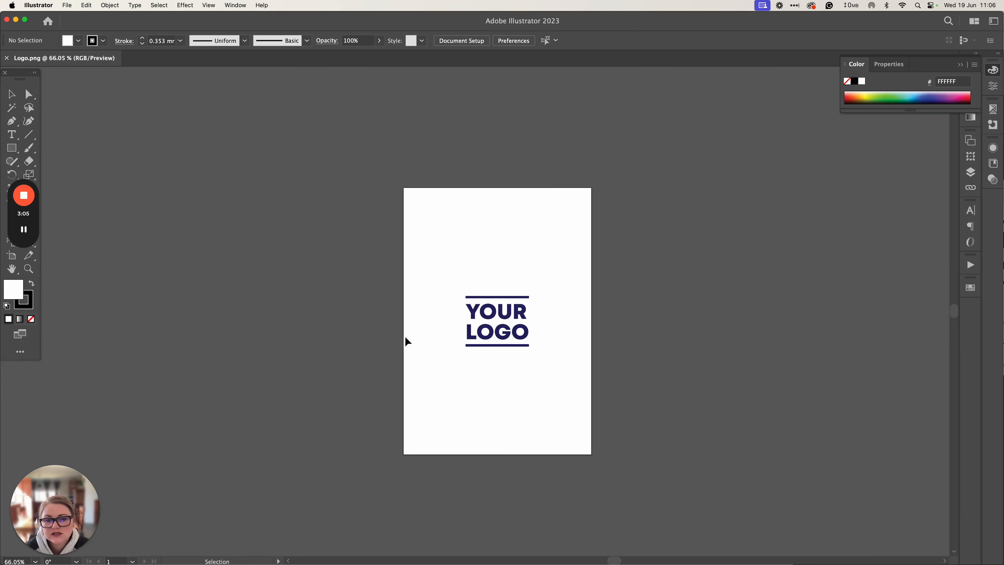
Draw a small rectangle in Illustrator, read the navy fill hex 262262, cancel, then return to Safari
left_click(479, 342)
key("m")
left_click_drag(367, 246, 381, 272)
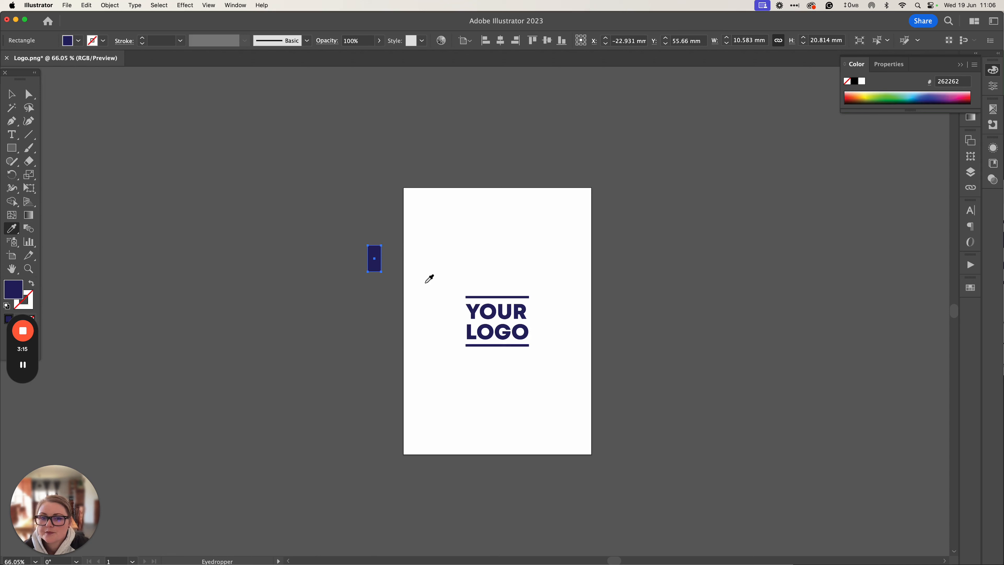
double_click(20, 293)
key("super+c")
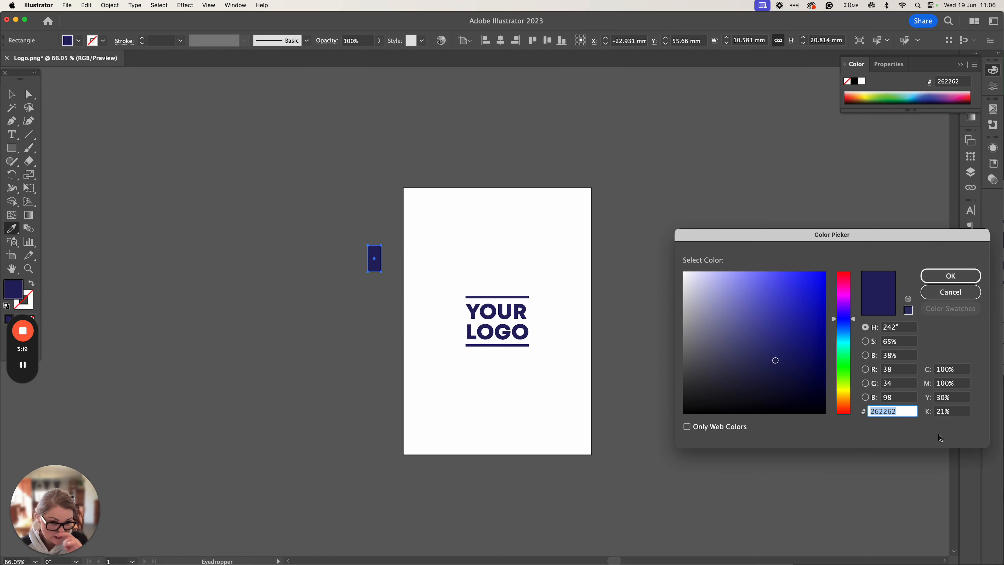
left_click(951, 292)
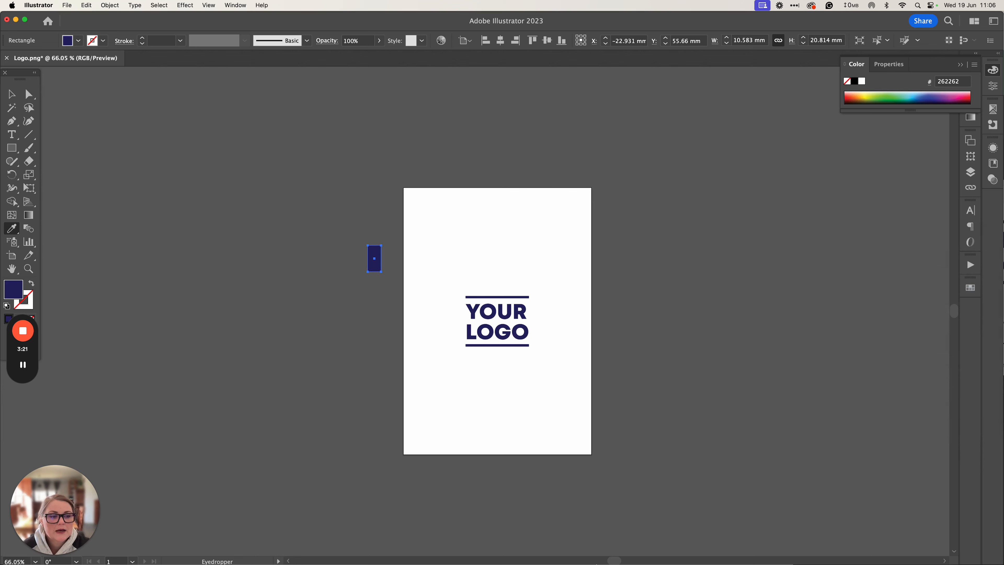
left_click(239, 539)
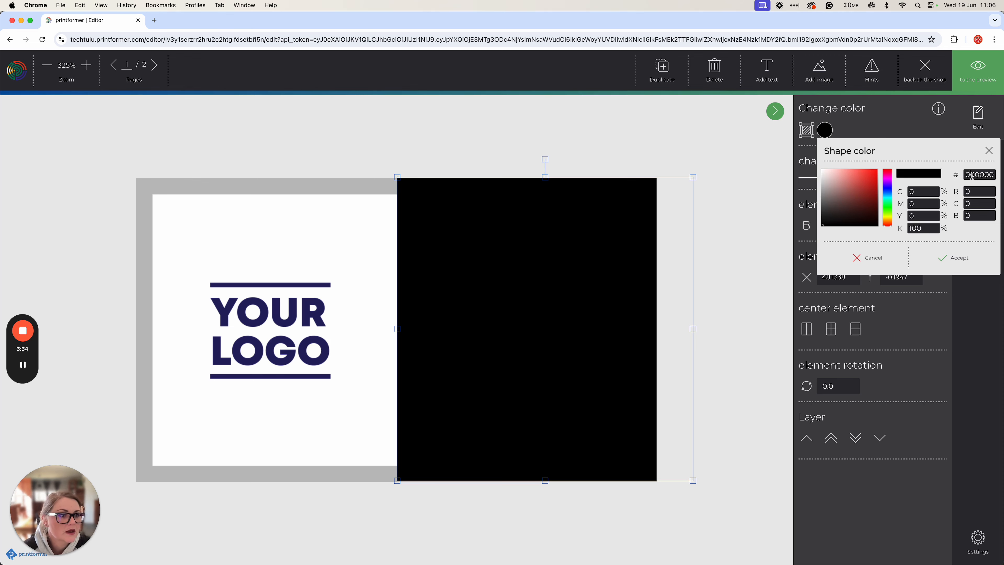
Change the shape colour to hex 262262 and nudge the rectangle left to X 44.2477 mm
double_click(973, 176)
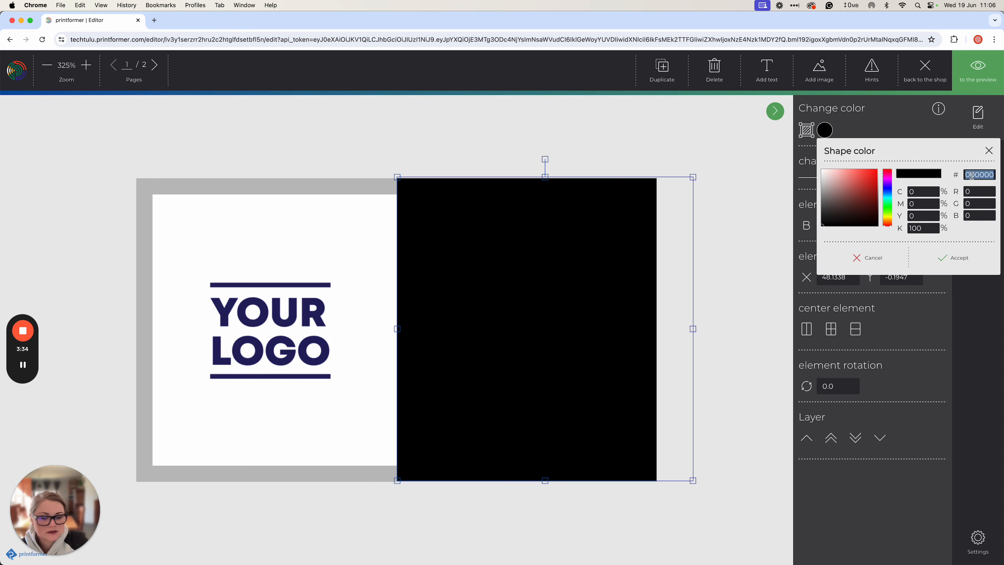
key("super+v")
left_click(955, 260)
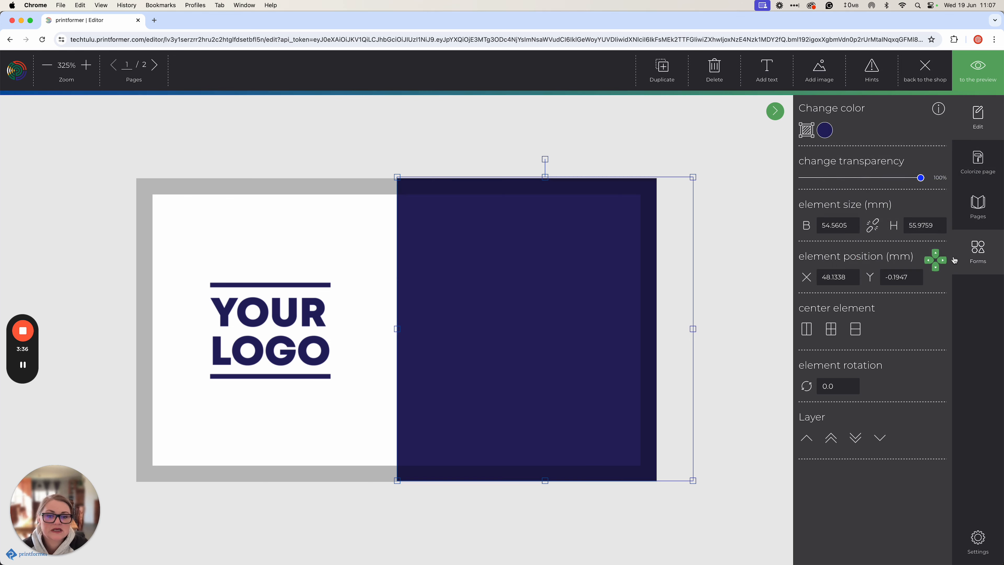
left_click_drag(609, 332, 587, 332)
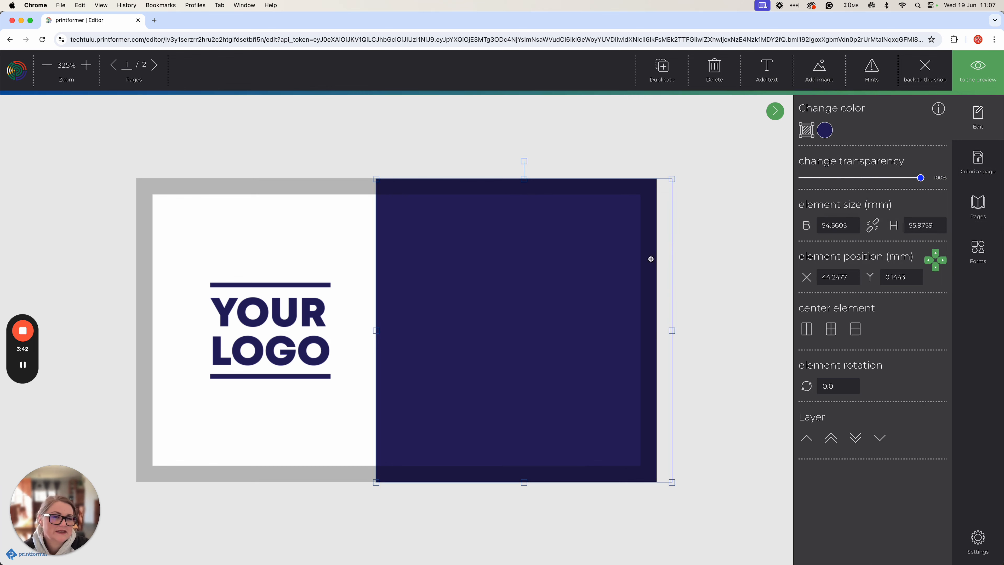
Add SocialMediaIcon-01, -03 and -05 to the card and move one icon up onto the navy panel
left_click(811, 73)
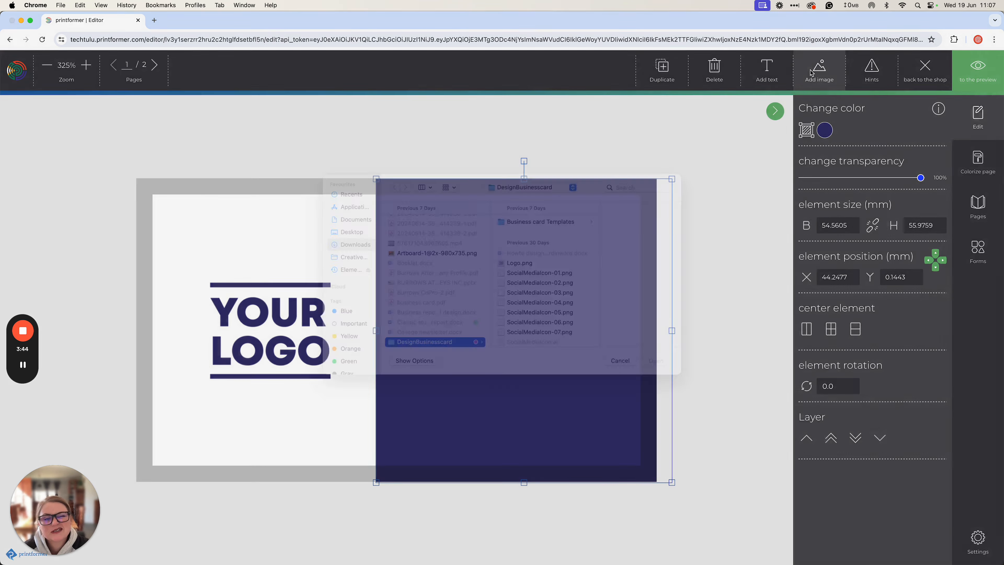
left_click(559, 292)
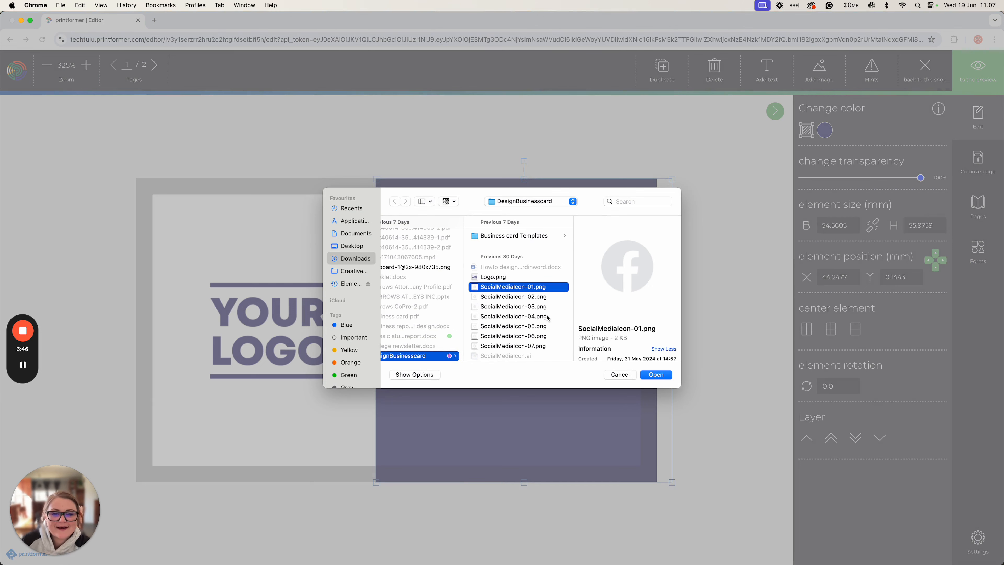
left_click(540, 308)
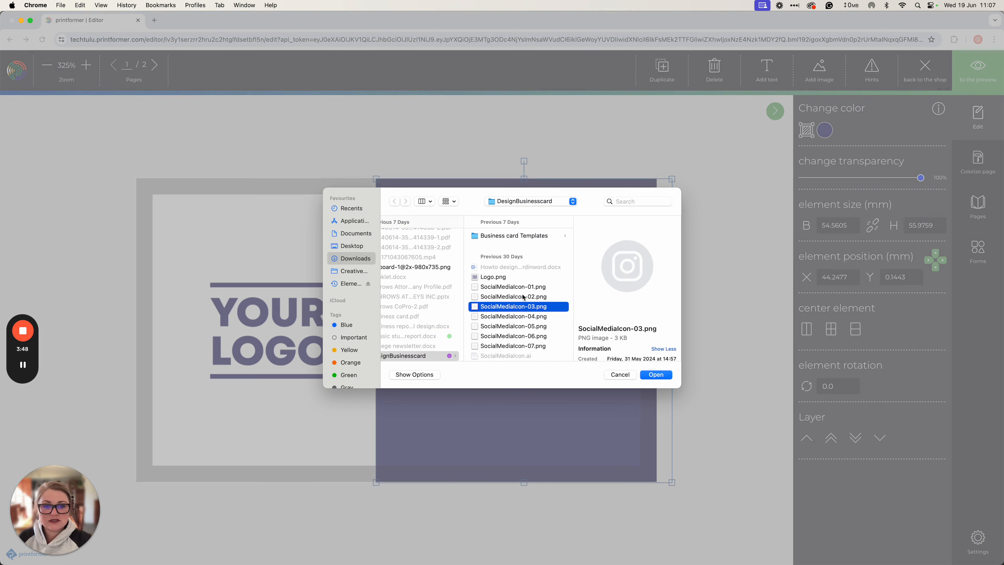
left_click(523, 297)
left_click(517, 307, "super")
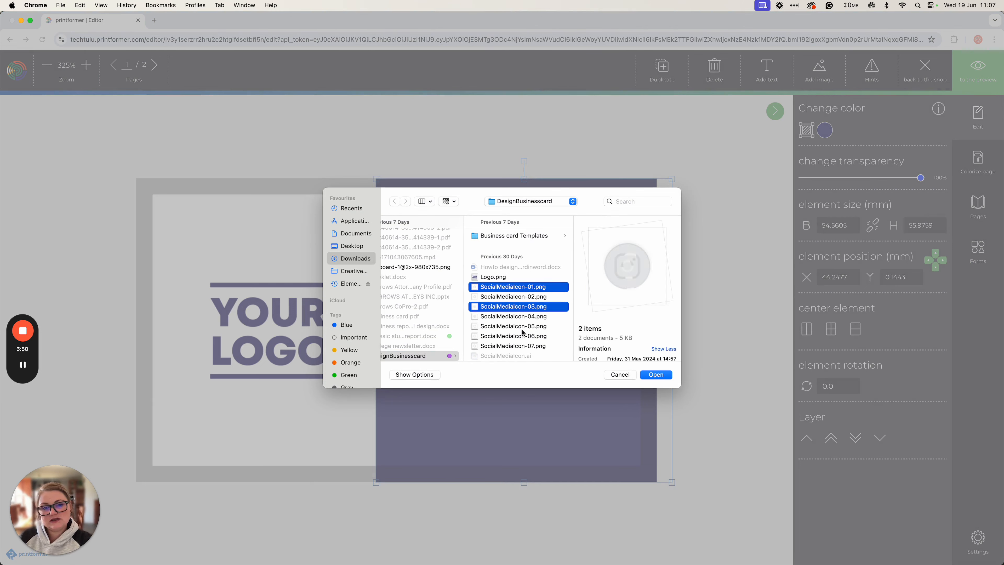
left_click(515, 326, "super")
left_click(656, 374)
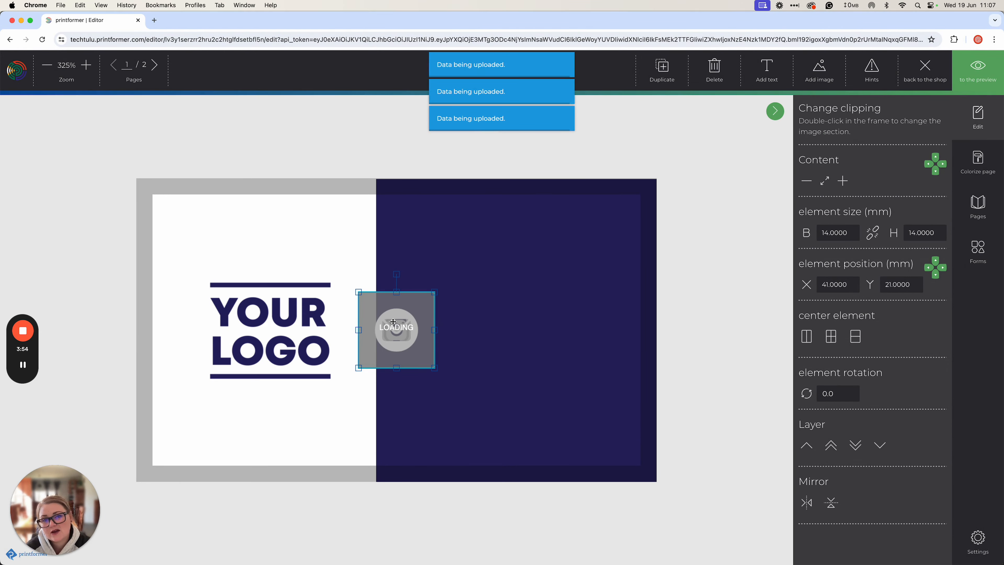
left_click_drag(395, 327, 445, 260)
left_click(460, 368)
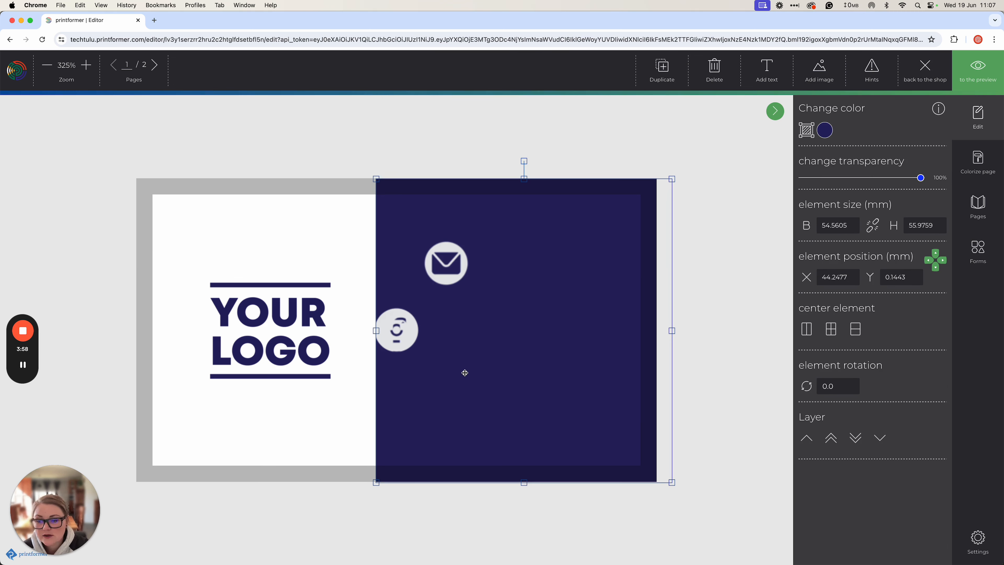
Resize the Instagram and mail icons to 8 mm width and fit each image within its frame
left_click(403, 339)
left_click_drag(404, 331, 447, 439)
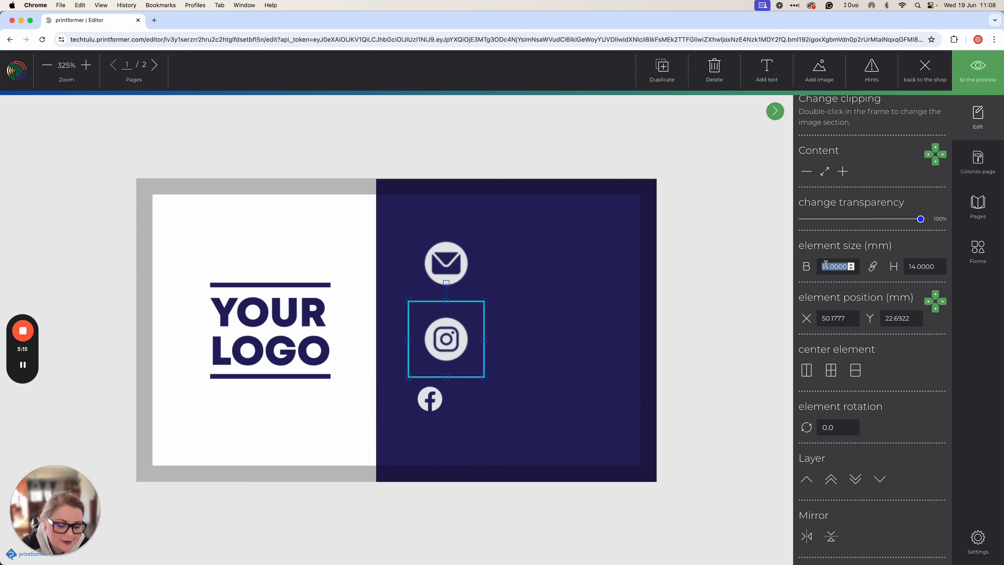
type("8")
key("Return")
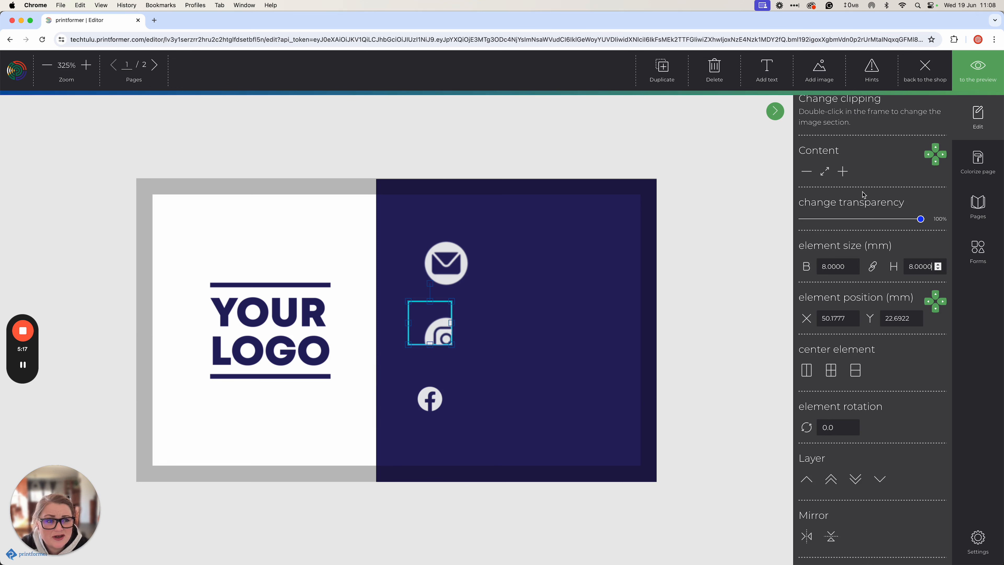
left_click(823, 173)
left_click(453, 265)
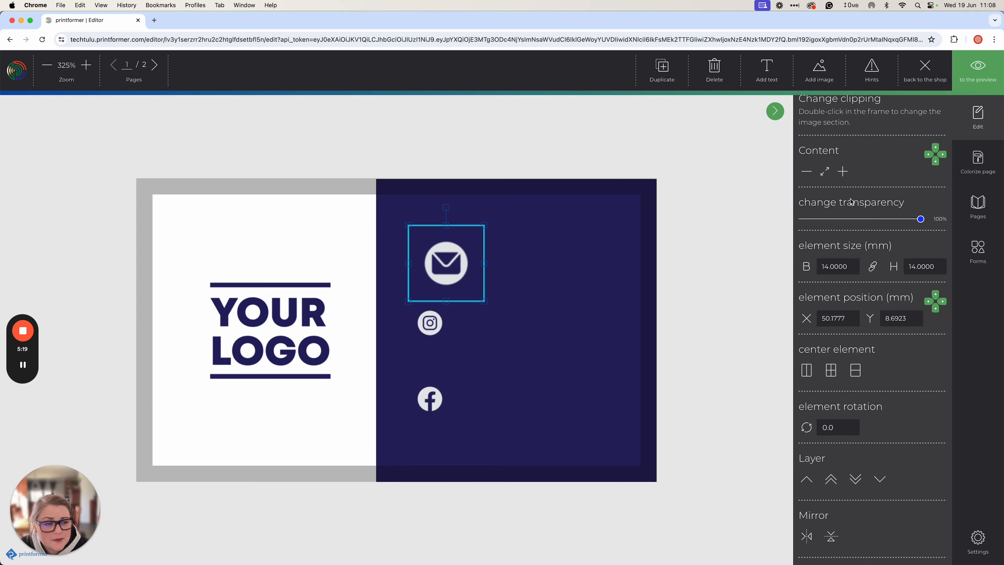
double_click(834, 266)
type("8")
key("Return")
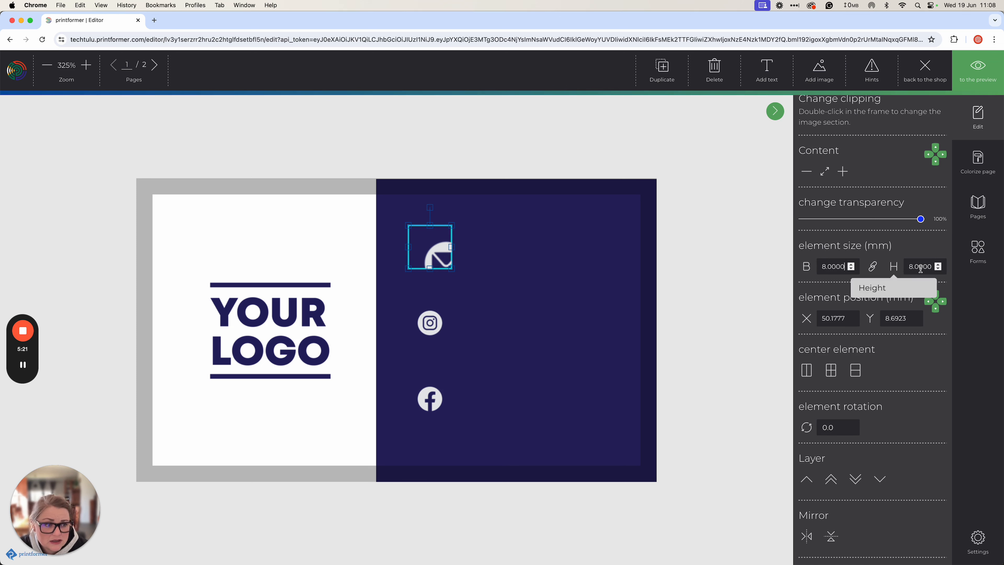
left_click(824, 172)
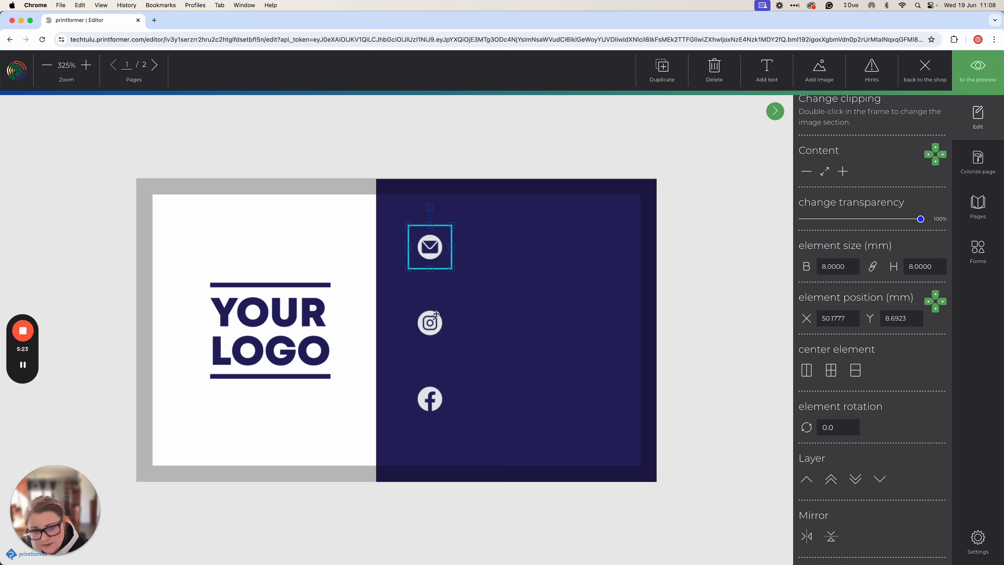
Stack the mail and Instagram icons in a tight column directly above the Facebook icon
left_click_drag(437, 255, 437, 293)
left_click_drag(429, 330, 429, 362)
left_click_drag(433, 291, 434, 315)
left_click(439, 361)
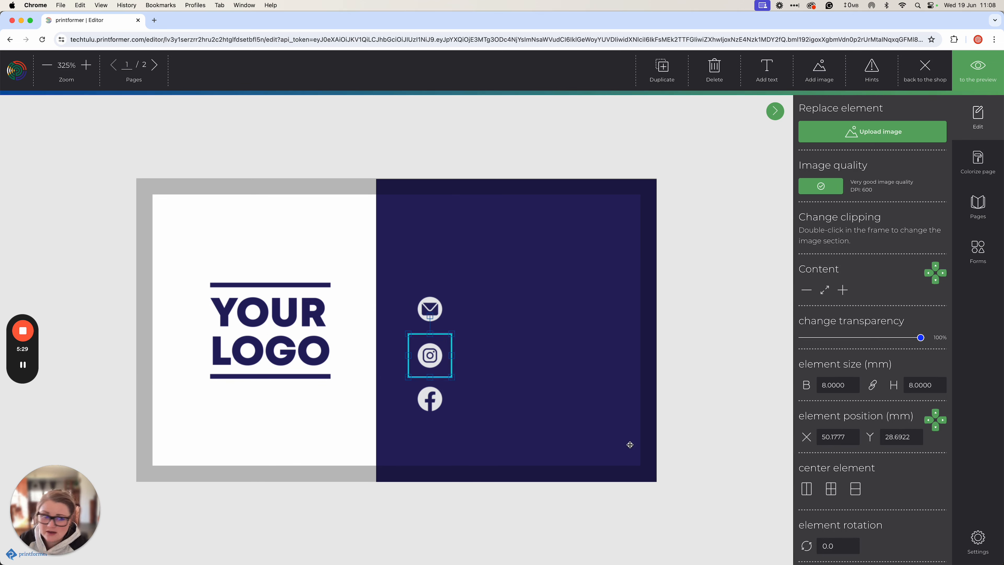
Add a new text box to the card reading 'Designer'
left_click(765, 67)
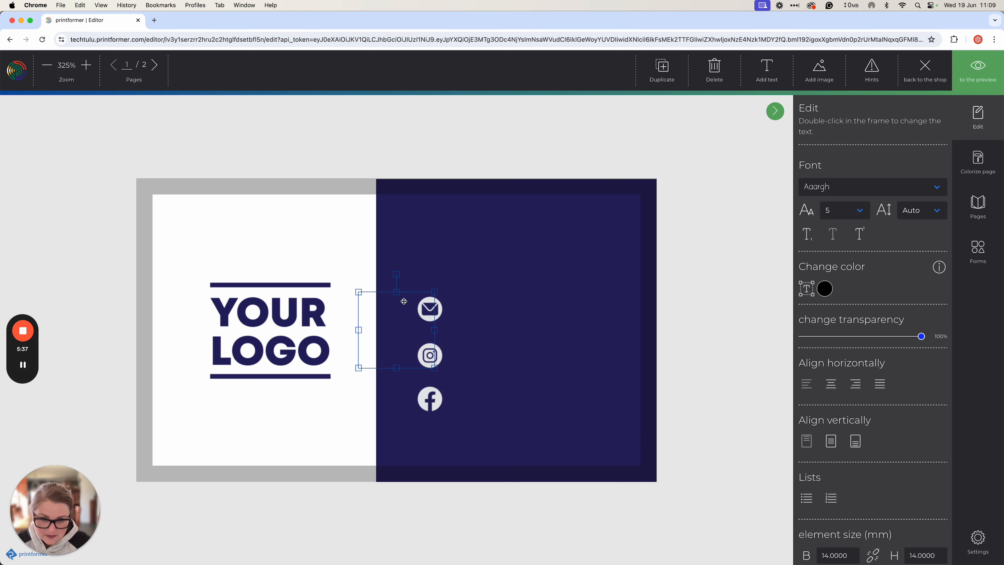
key("super+v")
left_click(371, 294)
left_click(375, 311)
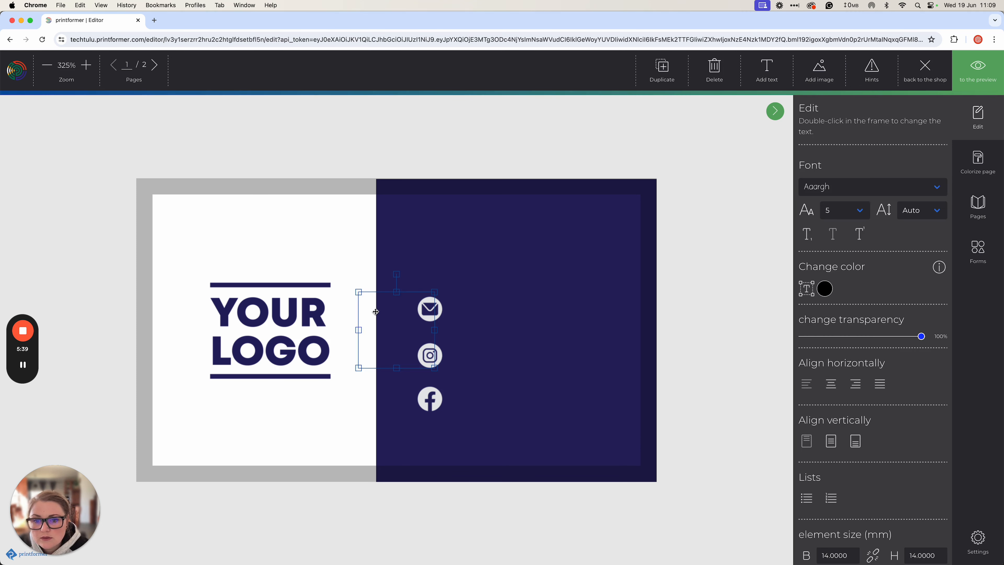
double_click(375, 312)
left_click(778, 64)
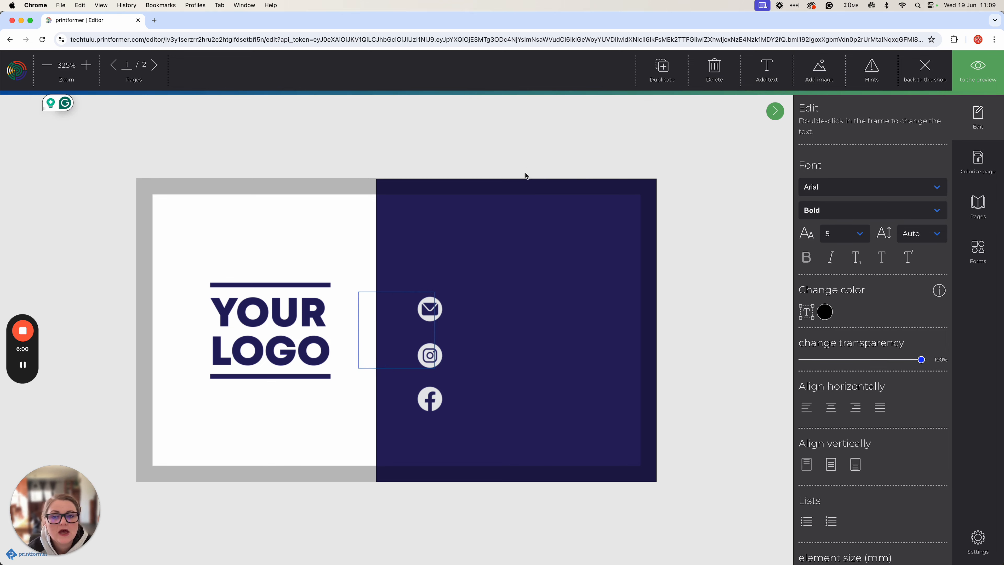
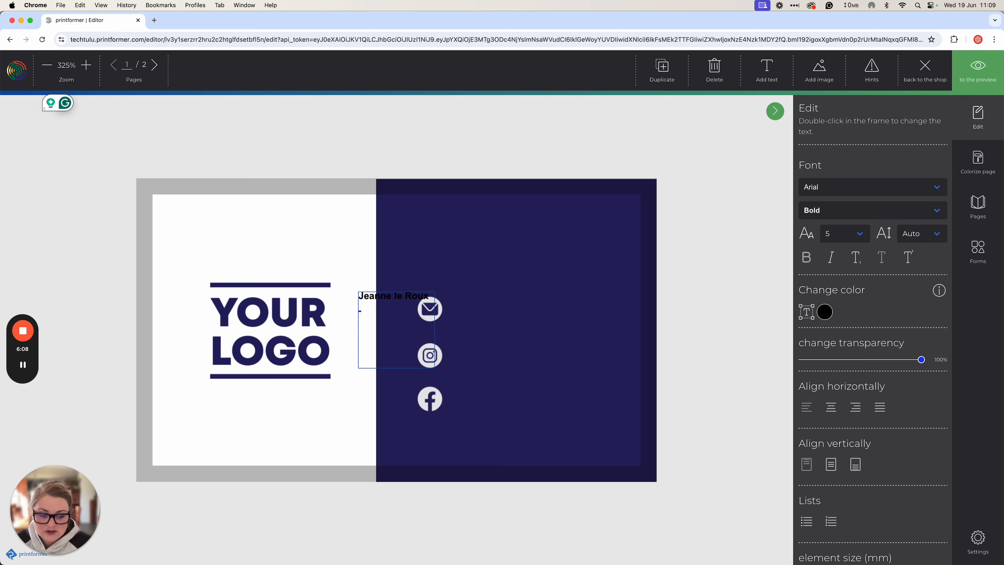
type("esign")
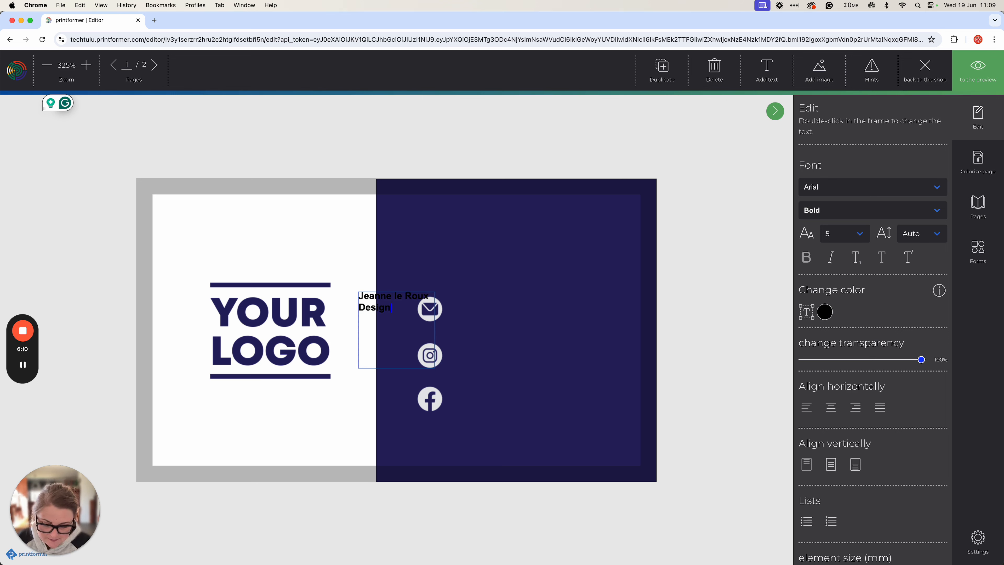
type("er")
Make the name and title text white at font size 9
key("super+a")
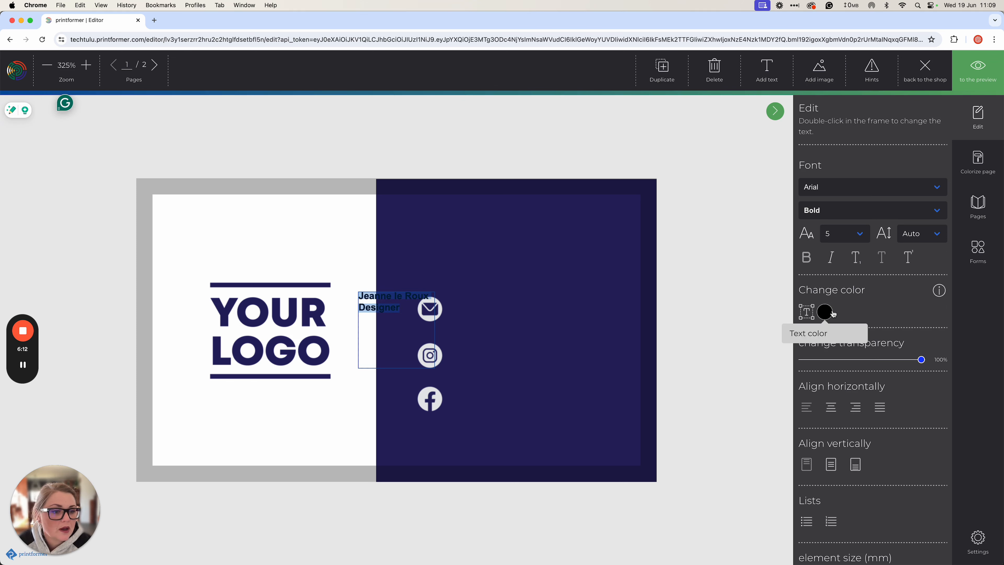
left_click(825, 312)
left_click(823, 352)
left_click(944, 440)
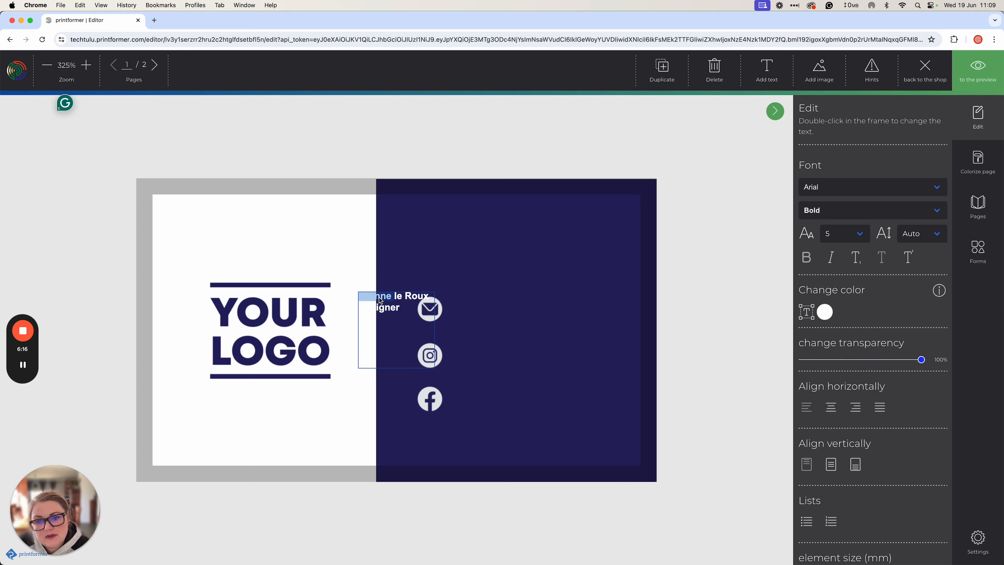
left_click(861, 233)
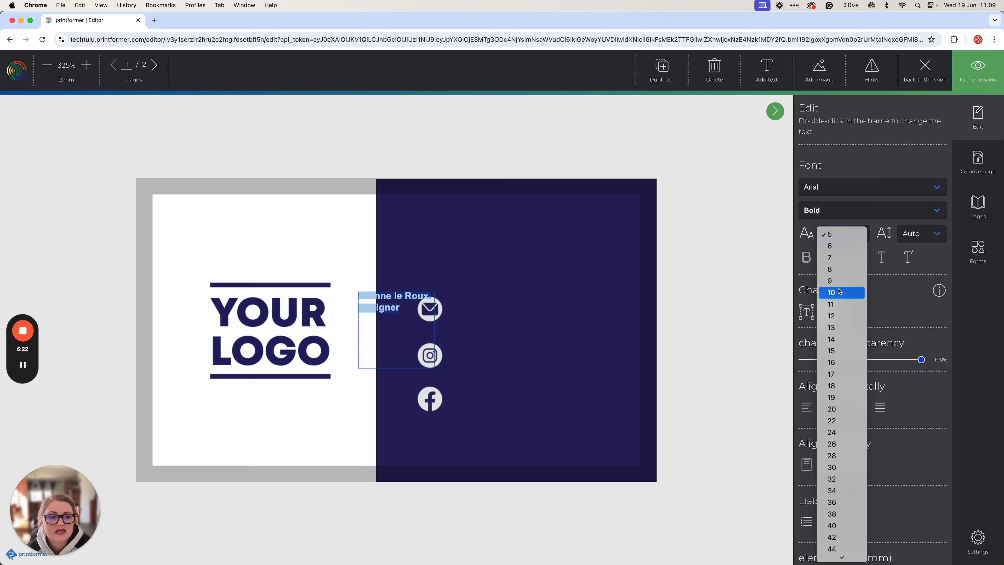
left_click(830, 281)
left_click(413, 320)
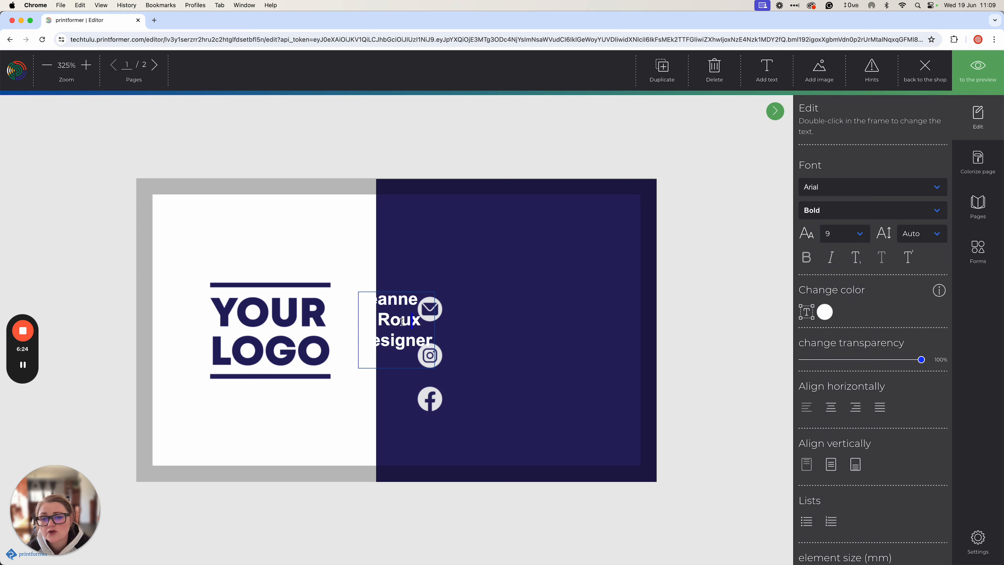
Shift the navy panel left to X 41 mm so it sits behind the text
left_click(368, 291)
left_click_drag(385, 293, 474, 227)
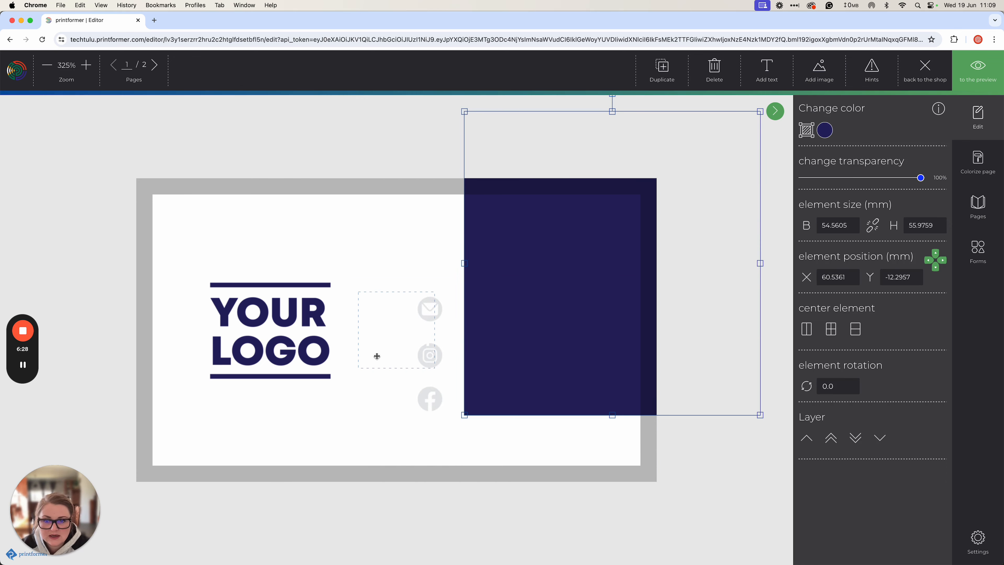
left_click_drag(506, 365, 392, 426)
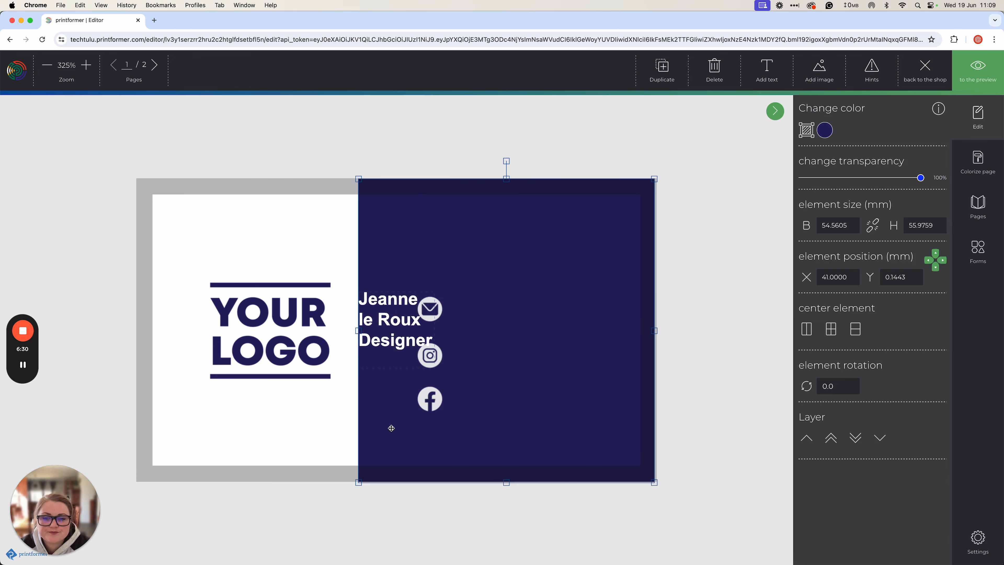
left_click(385, 303)
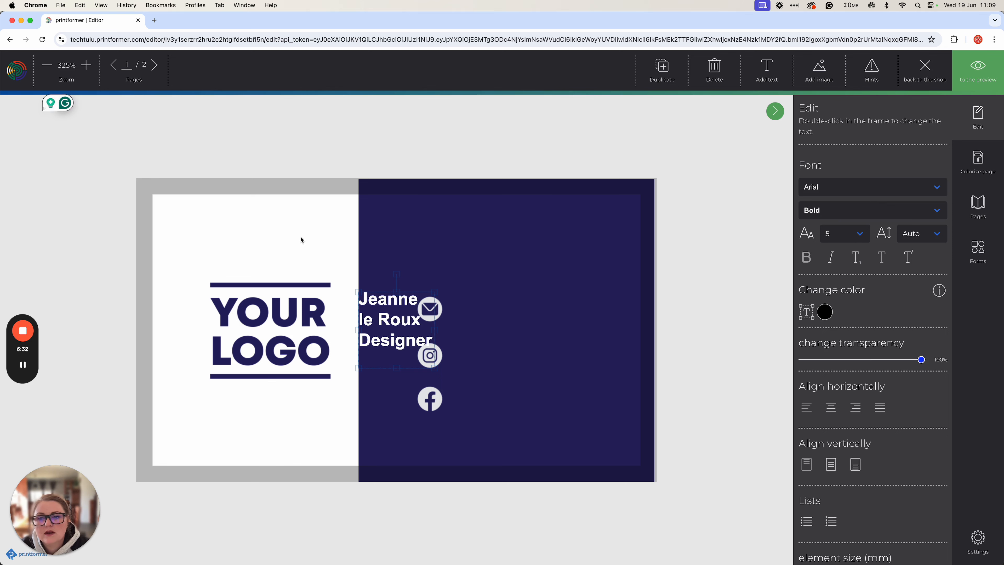
left_click(303, 247)
Move the name block to the panel's upper right and add the support e-mail text at size 5
left_click_drag(386, 293, 435, 224)
left_click_drag(486, 263, 547, 260)
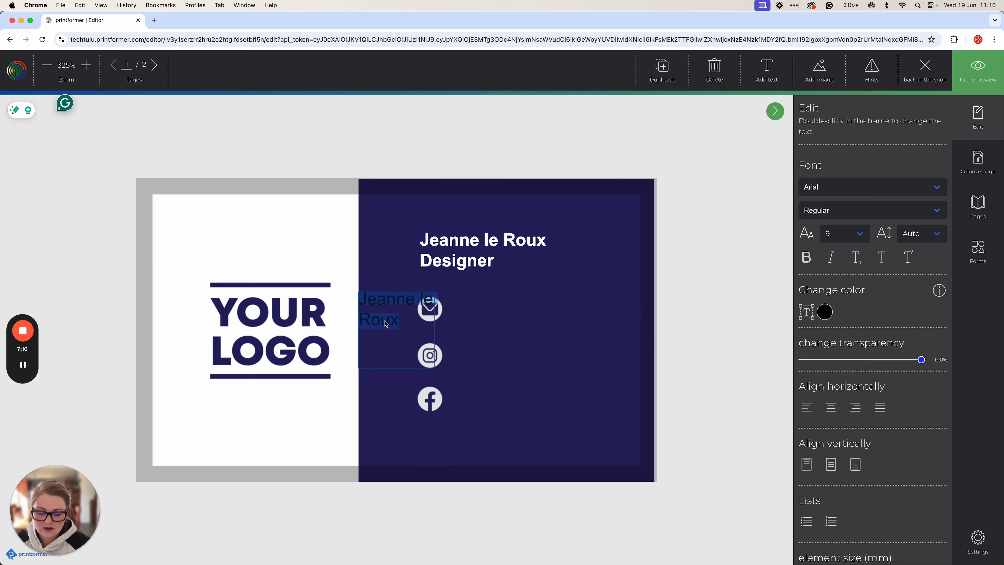
type("support@")
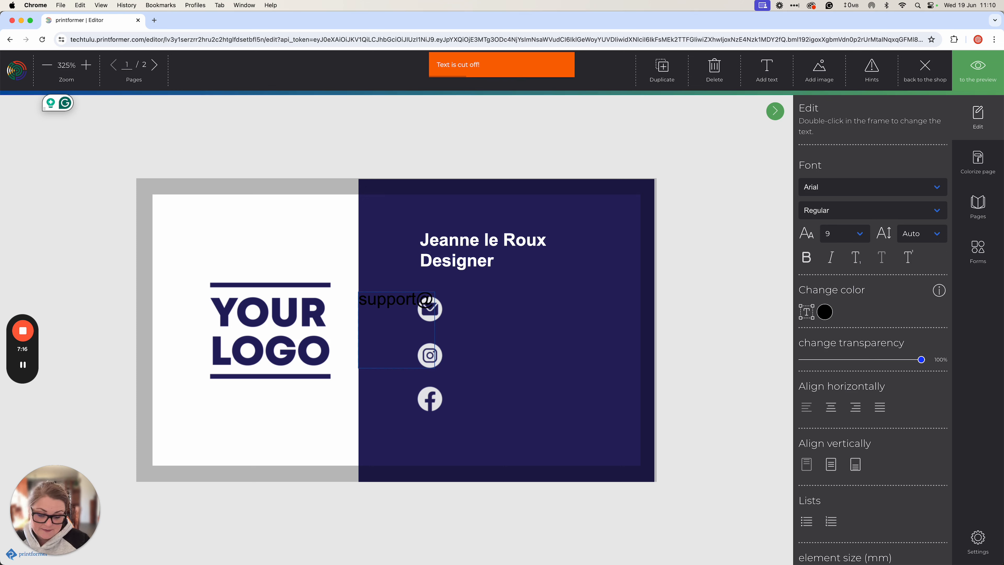
key("super+a")
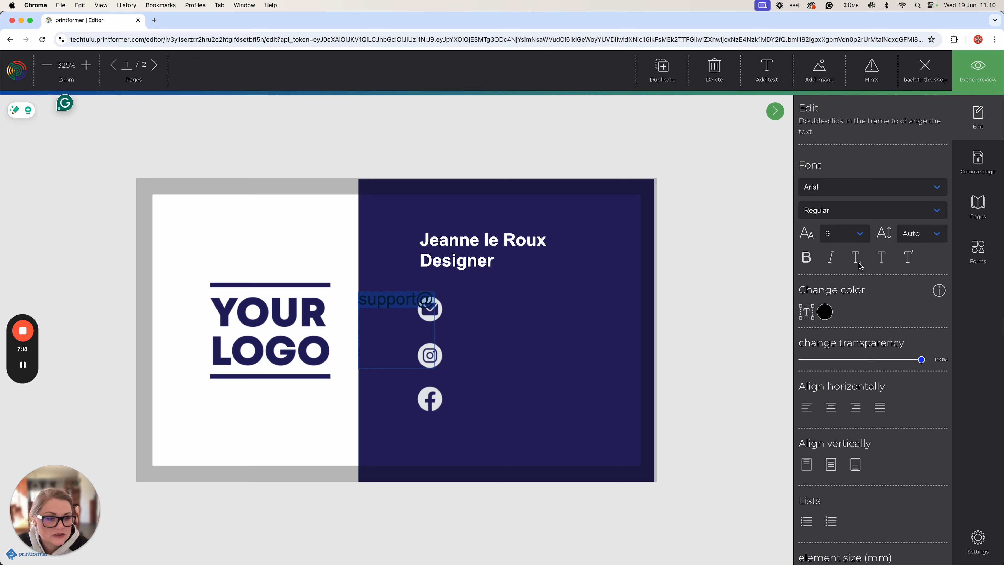
left_click(845, 231)
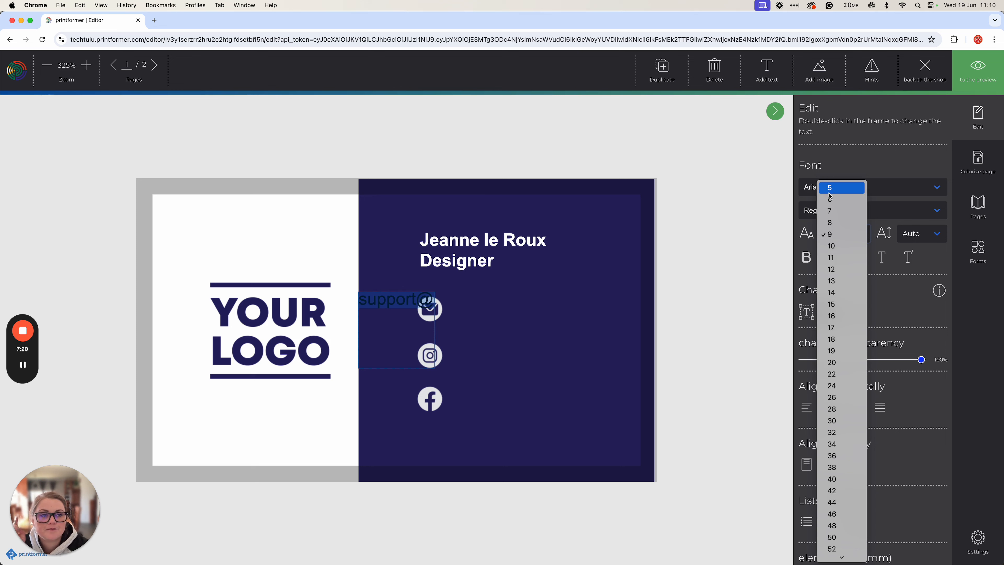
left_click(687, 207)
Move the e-mail text box beside the envelope icon and shrink it to fit
left_click_drag(558, 217, 413, 299)
left_click(413, 299)
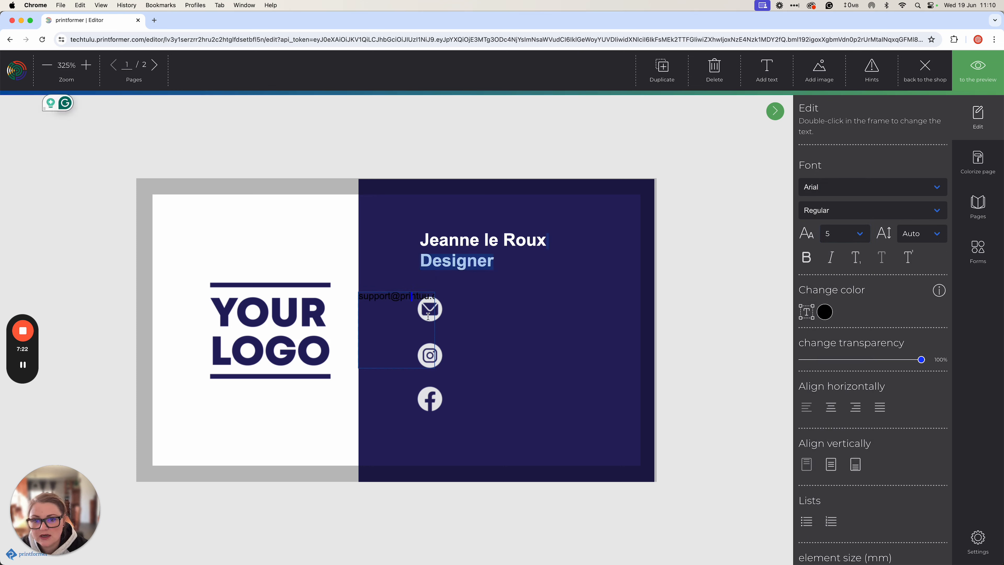
left_click(428, 298)
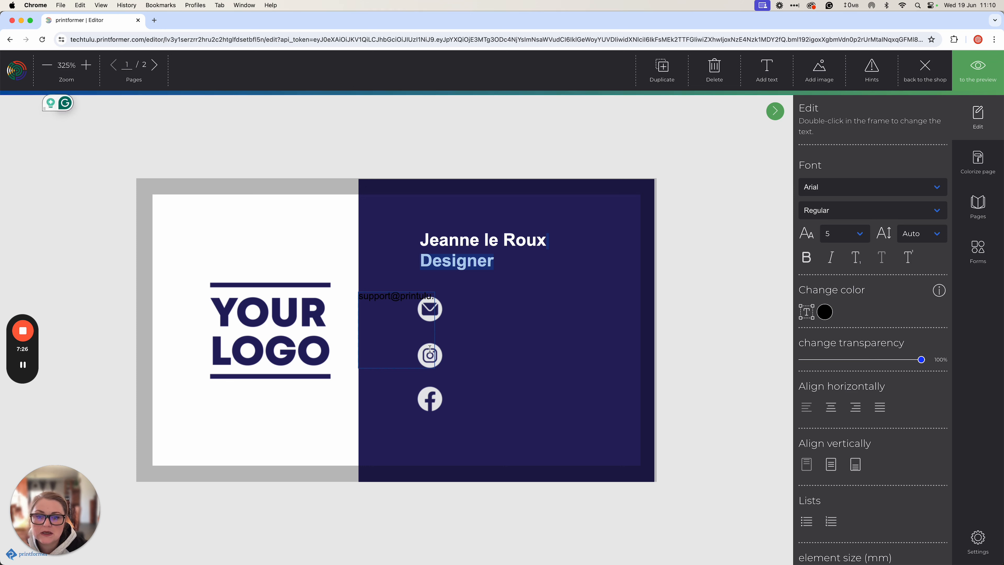
left_click(430, 369)
left_click(431, 369)
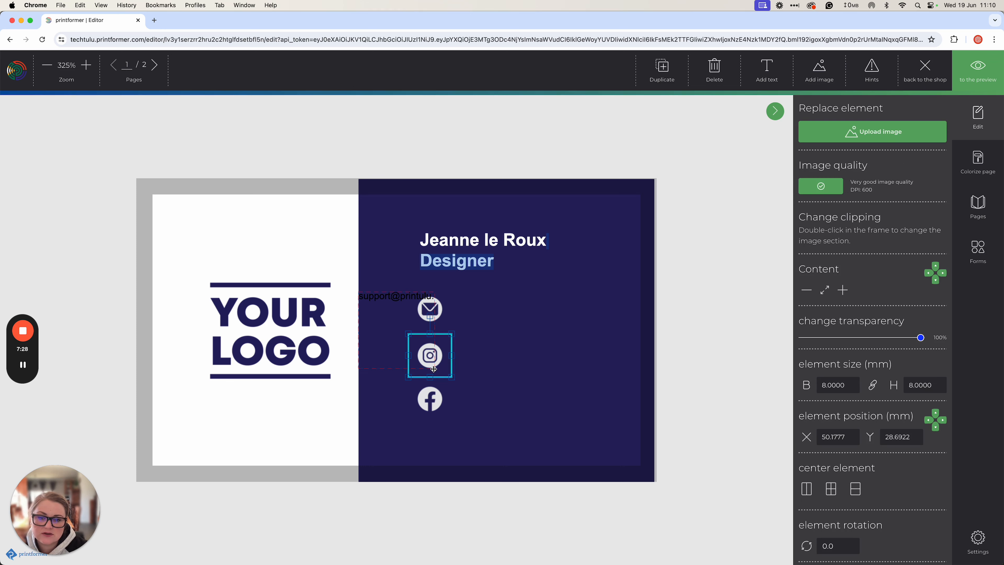
left_click(375, 310)
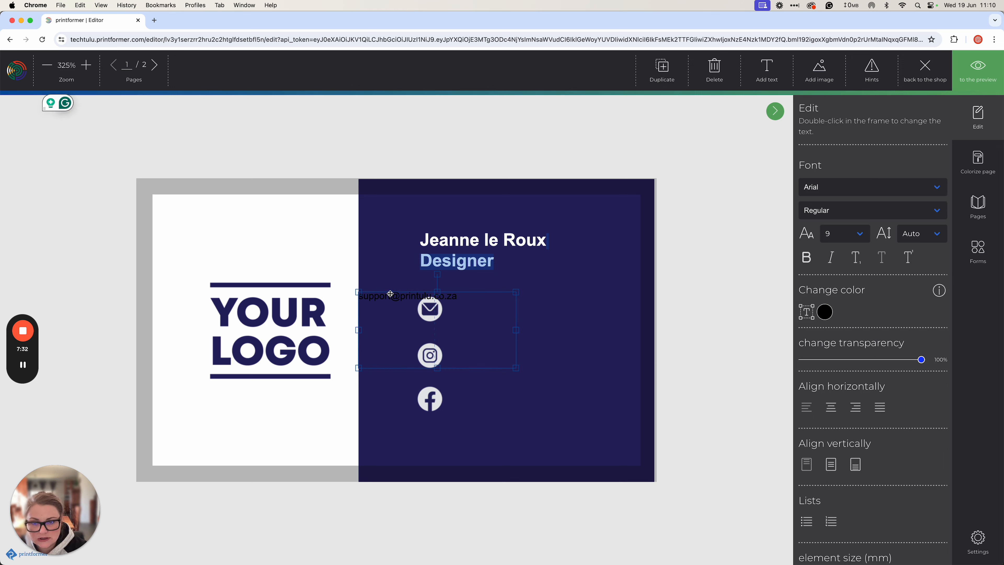
left_click_drag(390, 298, 480, 304)
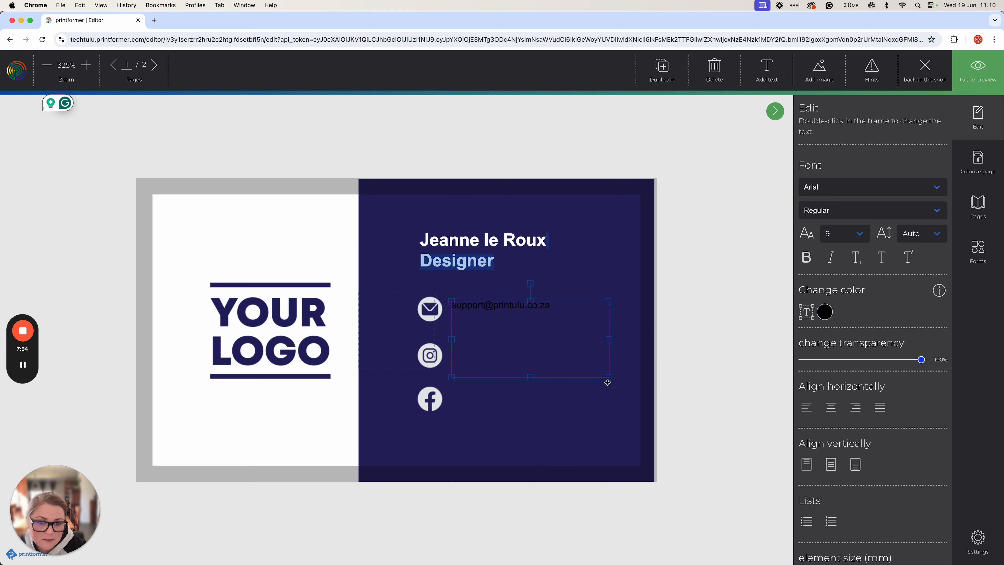
left_click_drag(610, 379, 583, 320)
Make the e-mail text white
double_click(493, 307)
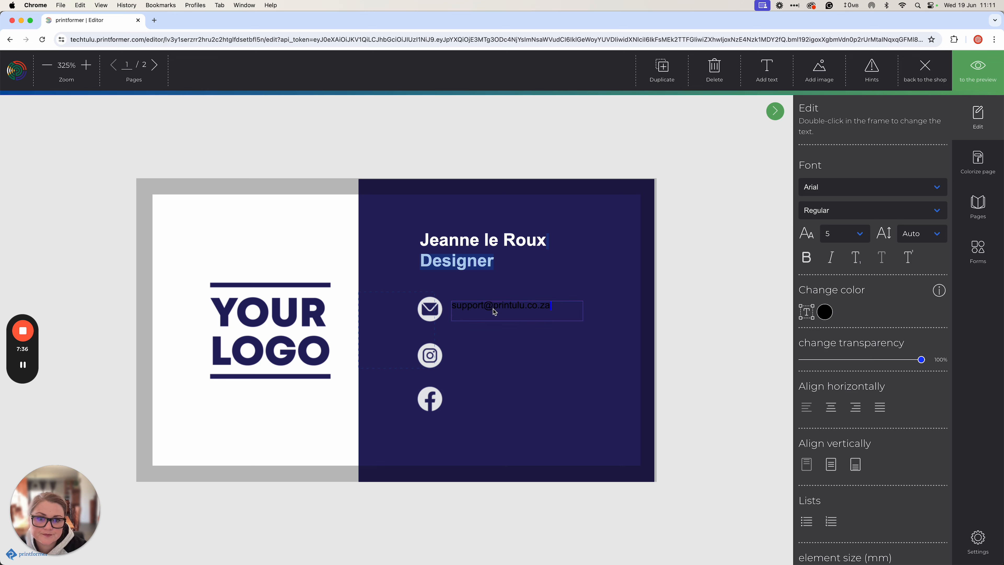
left_click(487, 307)
key("super+a")
left_click(825, 312)
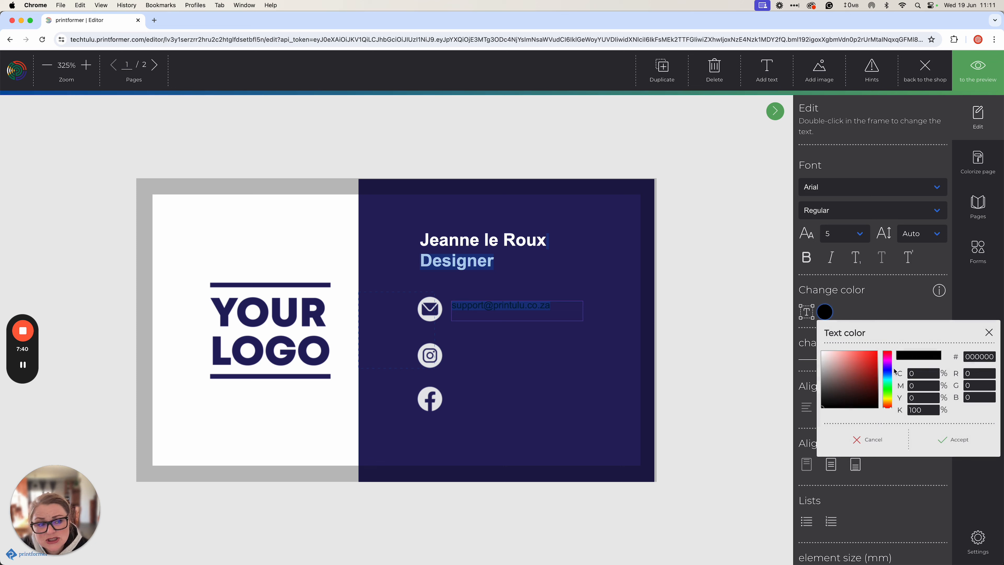
left_click(823, 351)
left_click(957, 441)
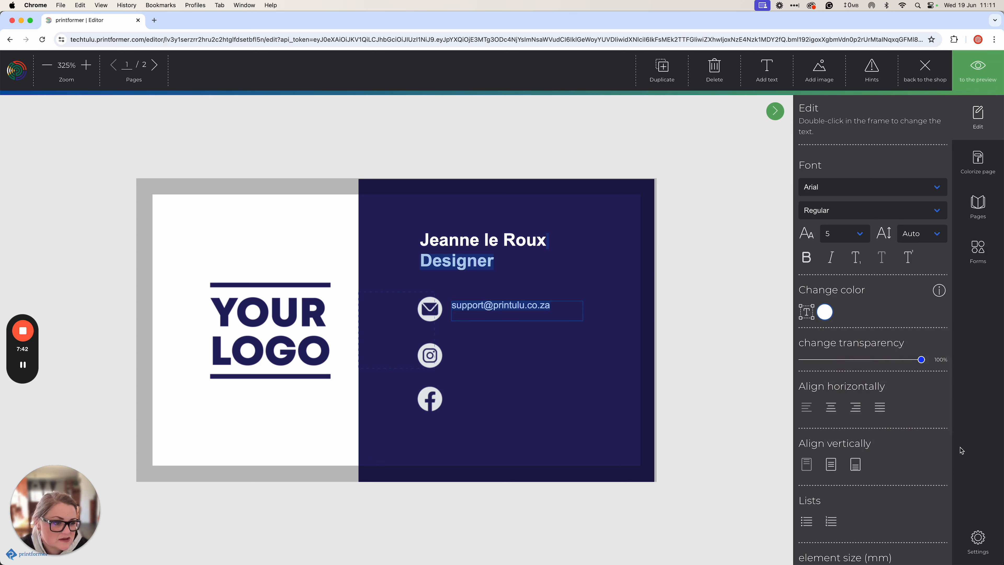
Position the e-mail line level with the envelope at X 58.1777, Y 23.3466 mm
left_click(473, 305)
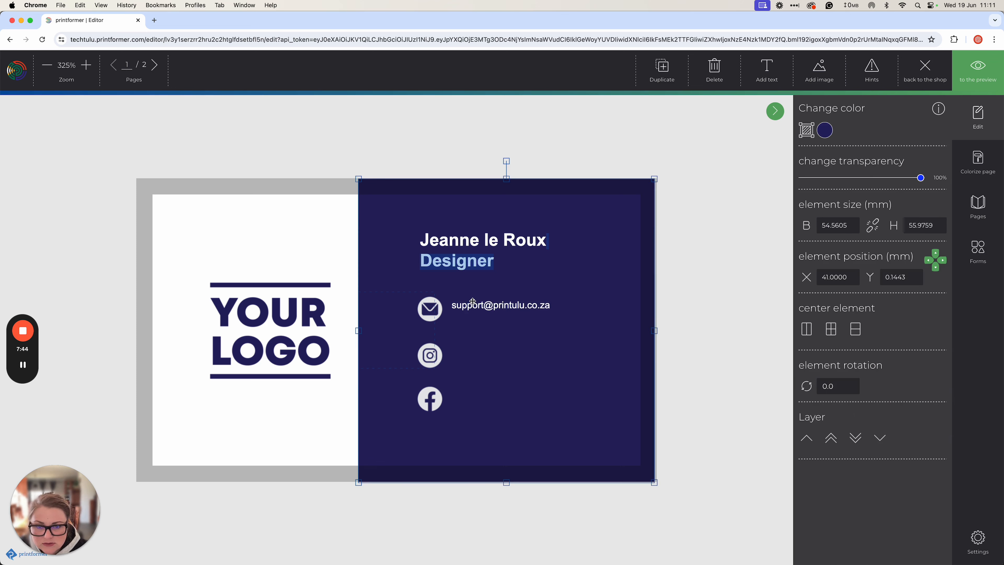
double_click(850, 377)
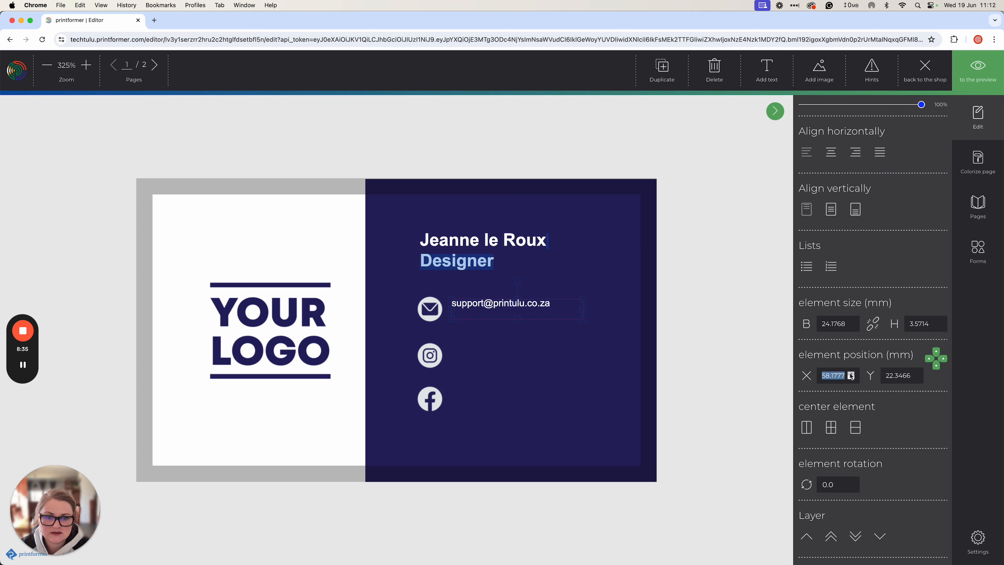
double_click(851, 373)
double_click(851, 378)
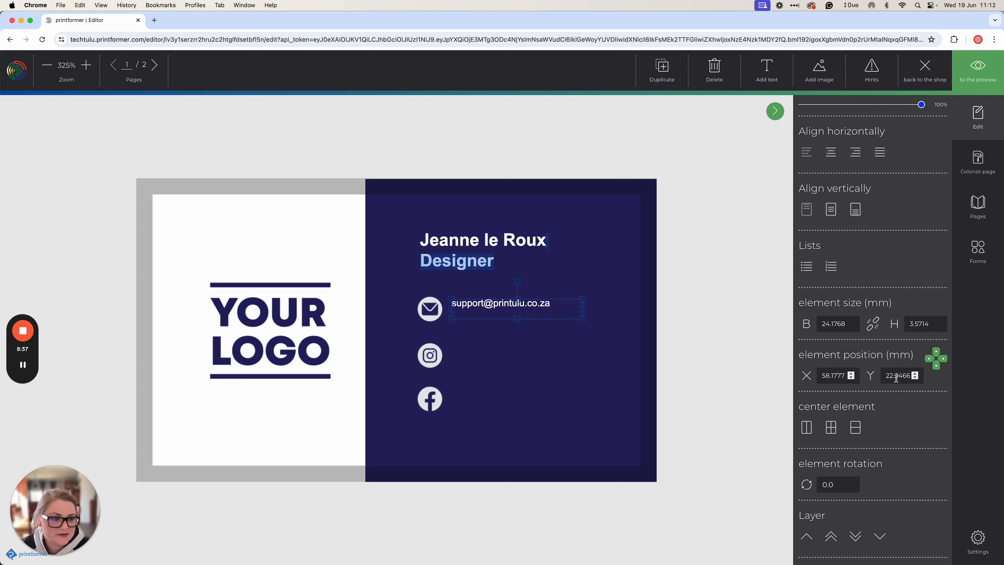
double_click(915, 373)
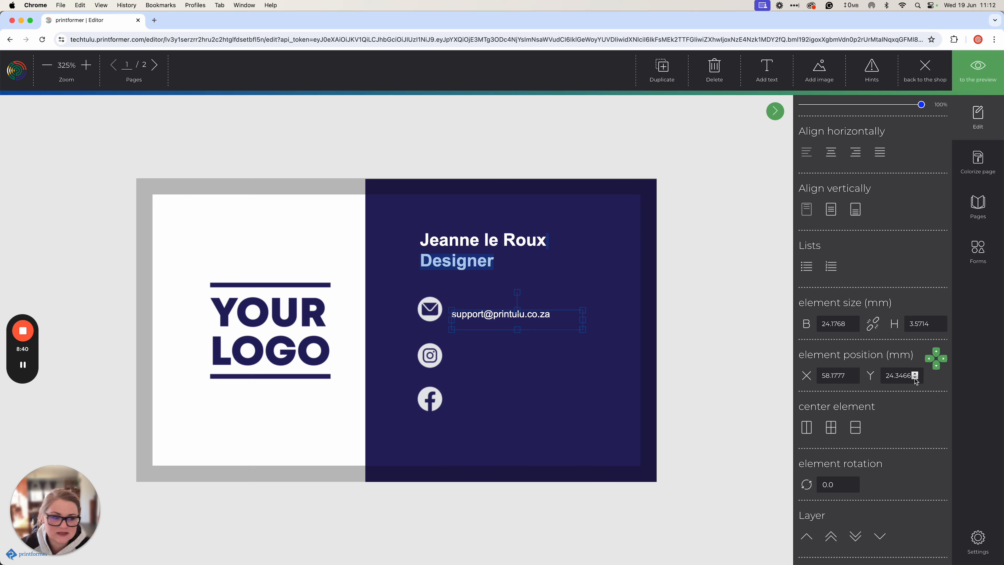
left_click(916, 379)
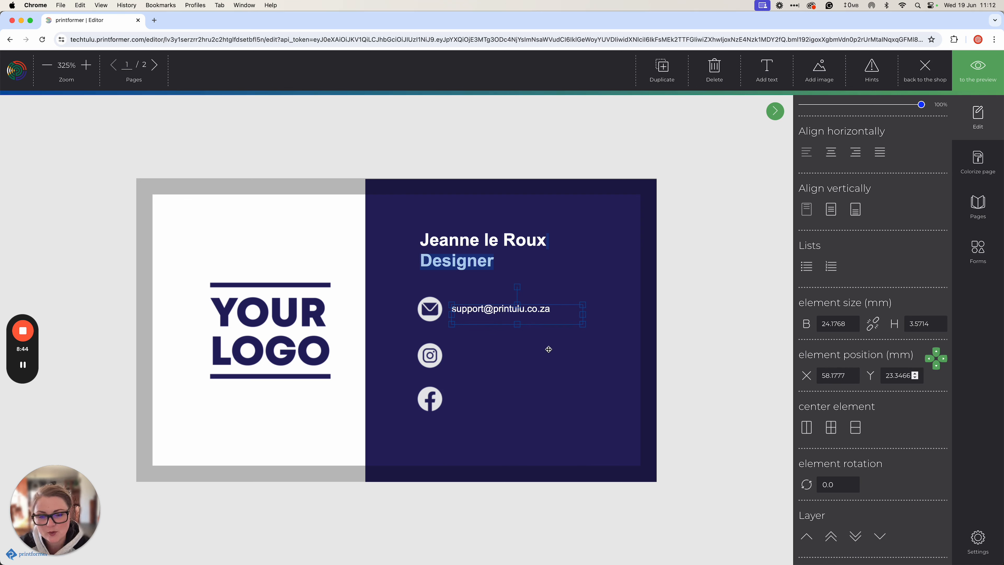
left_click(666, 70)
left_click_drag(465, 315, 471, 367)
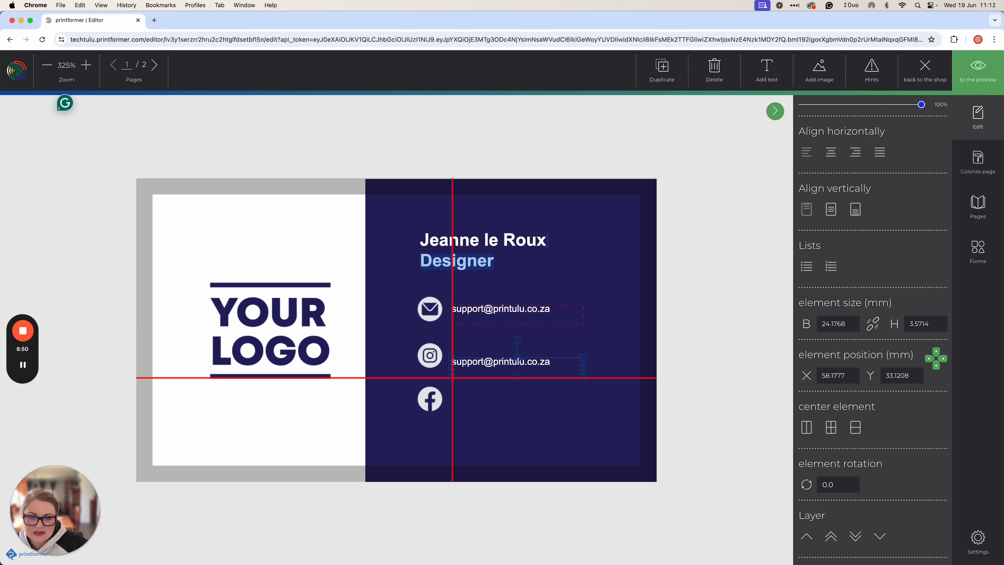
left_click(891, 375)
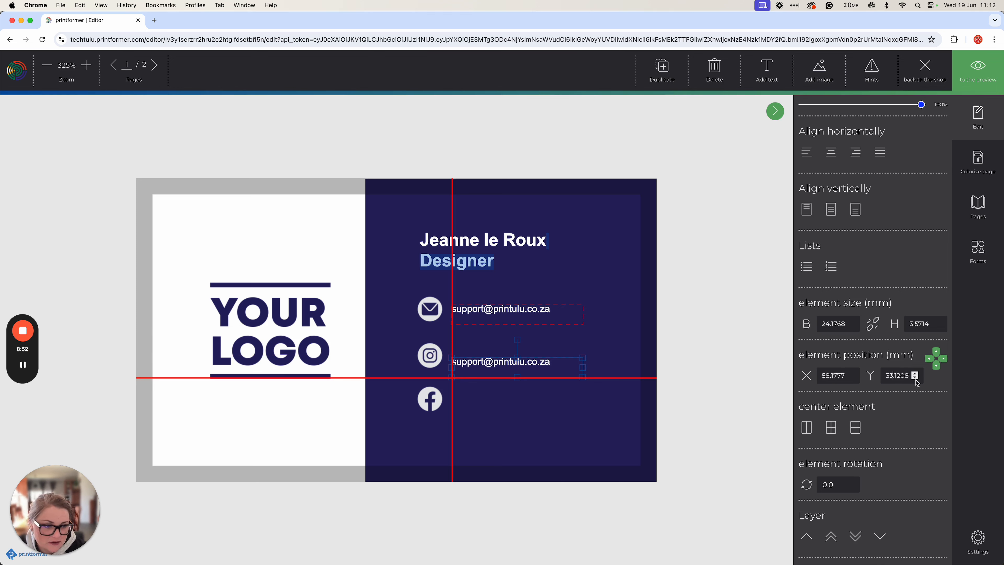
left_click(915, 378)
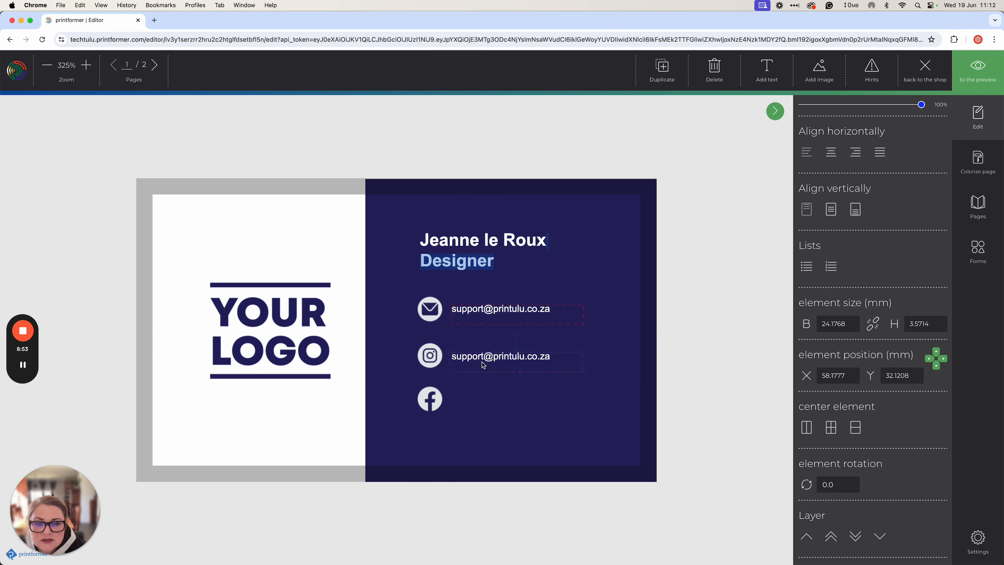
key("BackSpace")
key("BackSpace")
key("BackSpace")
key("BackSpace")
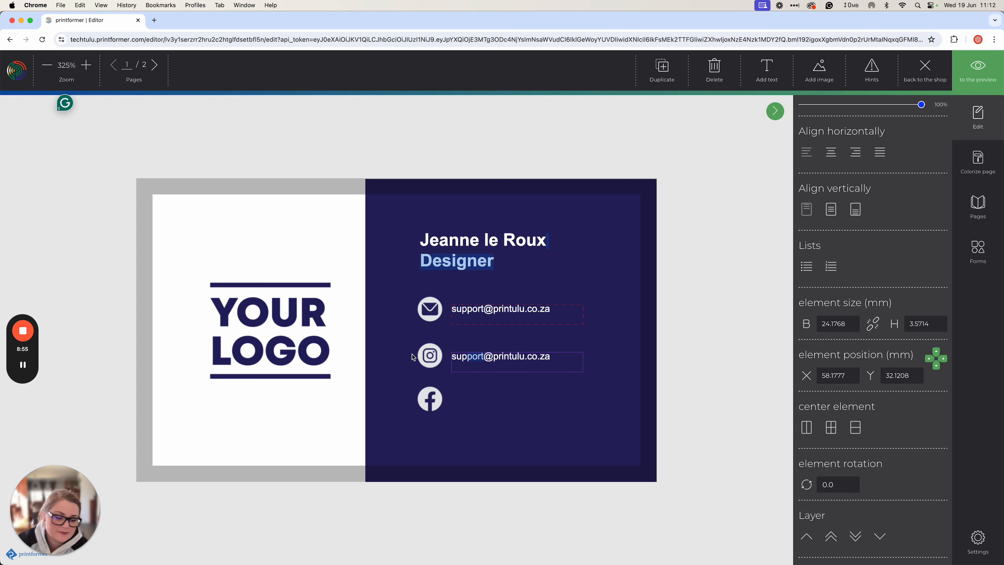
key("BackSpace")
key("BackSpace")
key("BackSpace")
left_click_drag(494, 357, 614, 356)
key("BackSpace")
left_click(522, 342)
left_click(484, 355)
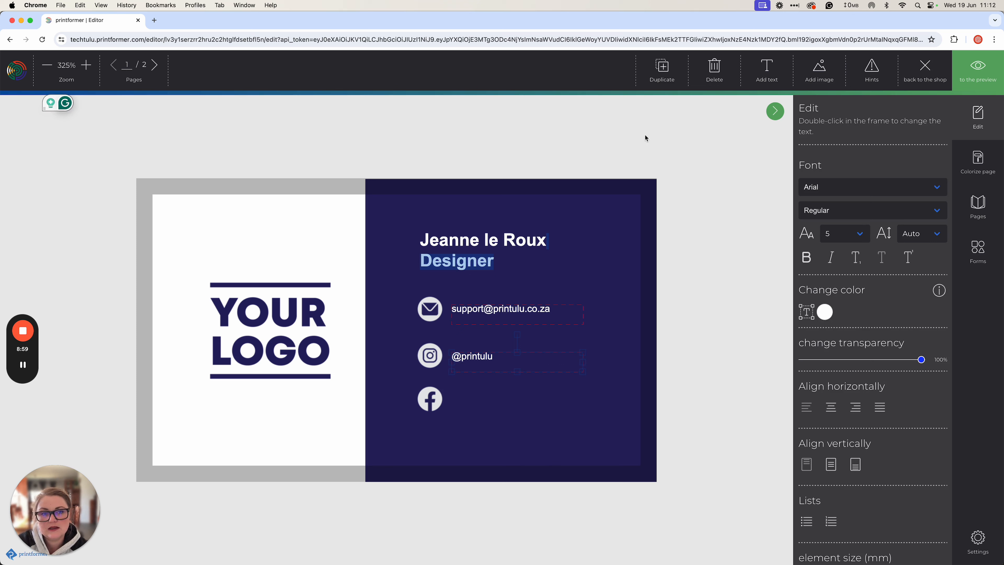
left_click(677, 65)
left_click_drag(482, 346, 475, 398)
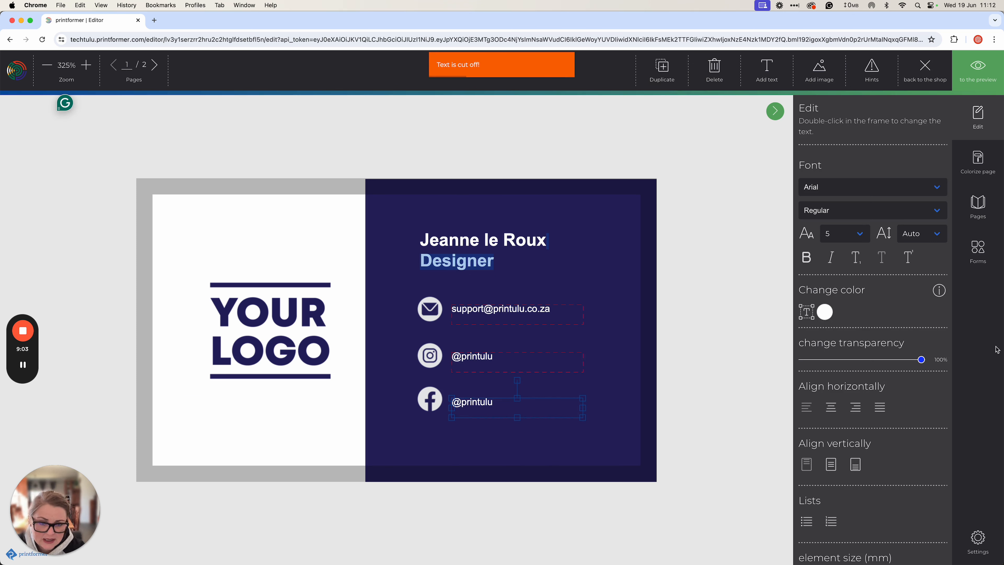
scroll(882, 419, "down", 5)
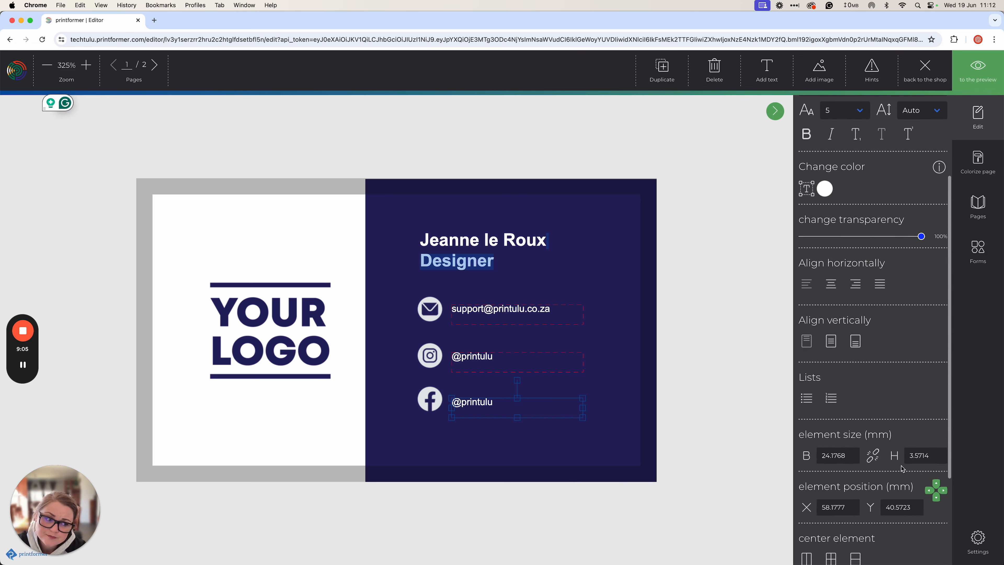
left_click(942, 454)
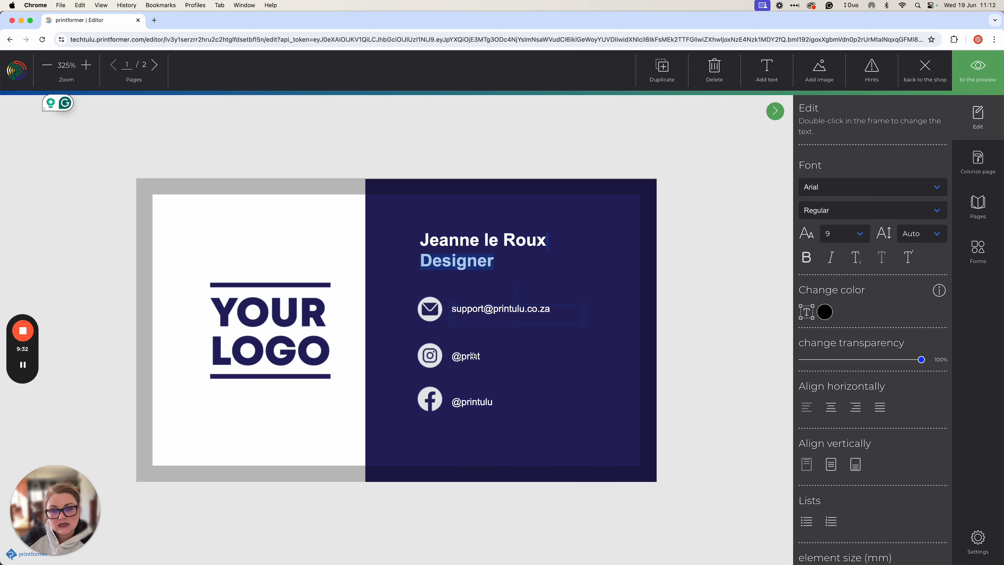
double_click(473, 356)
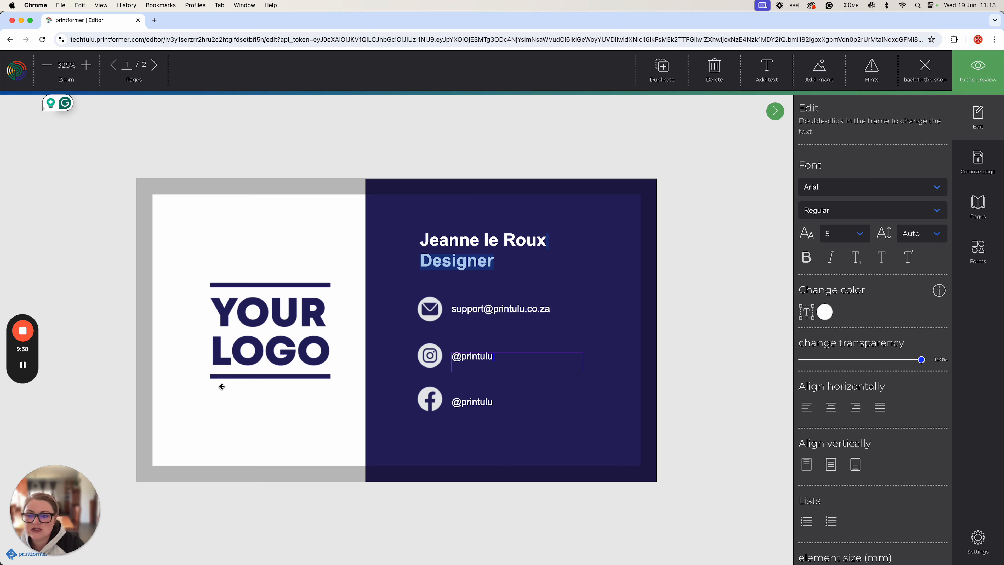
Inspect the logo, navy panel and e-mail text, then show the page thumbnails
left_click(234, 354)
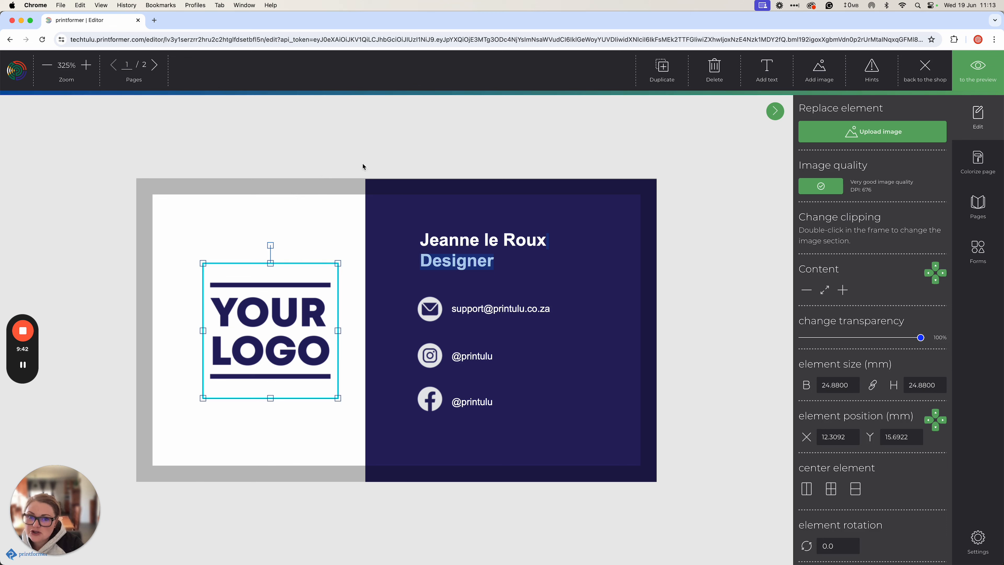
left_click(405, 228)
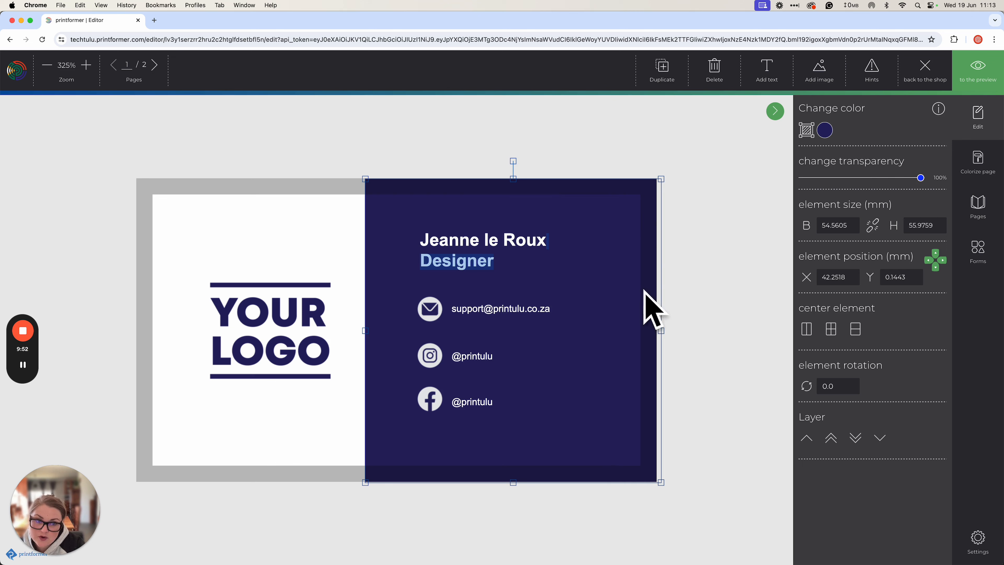
left_click(689, 311)
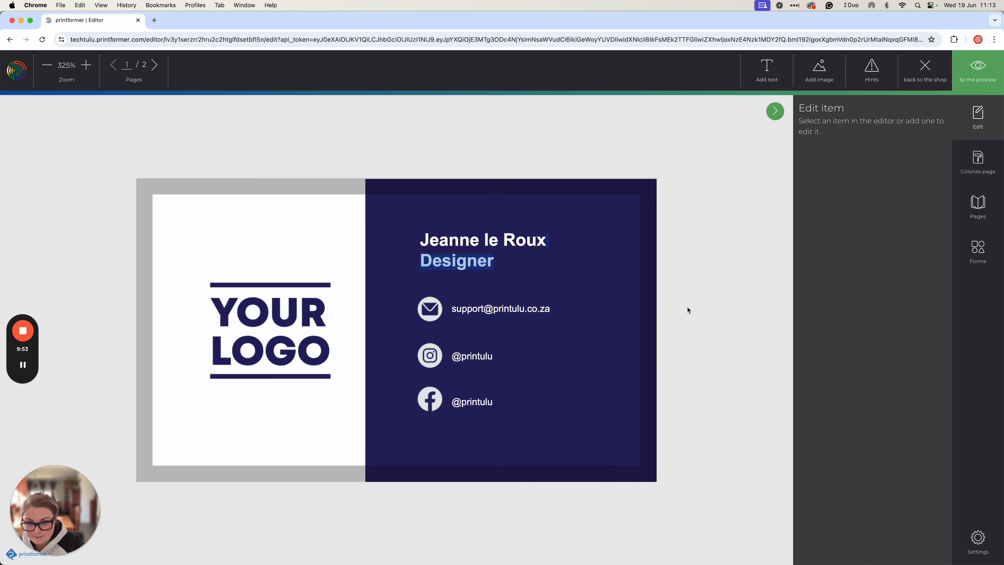
left_click(456, 308)
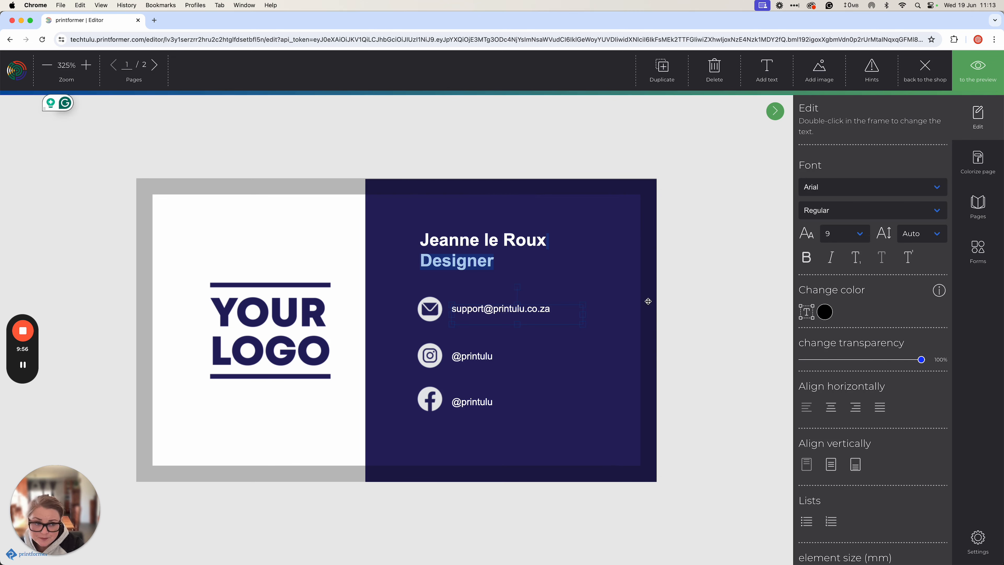
left_click(979, 212)
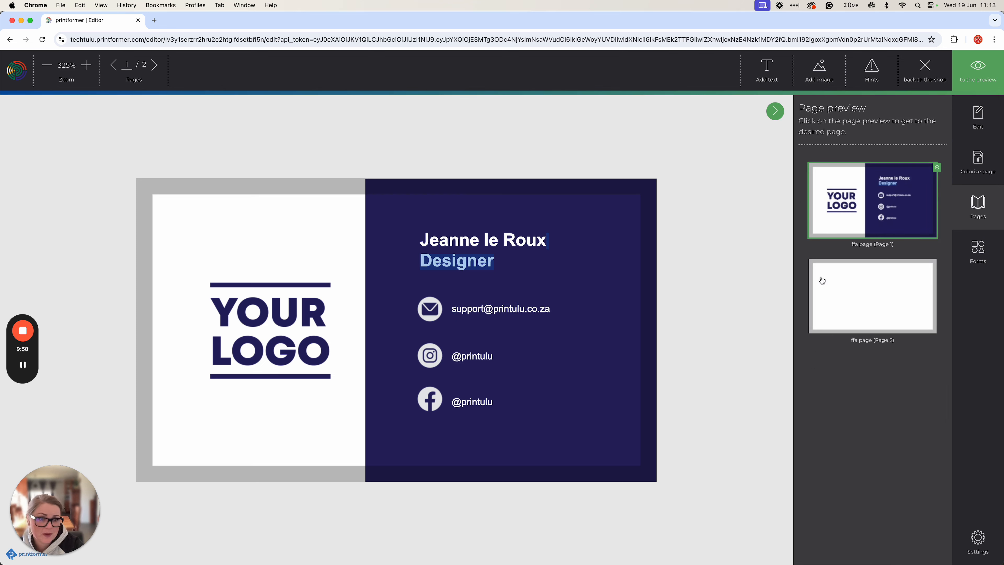
left_click(266, 306)
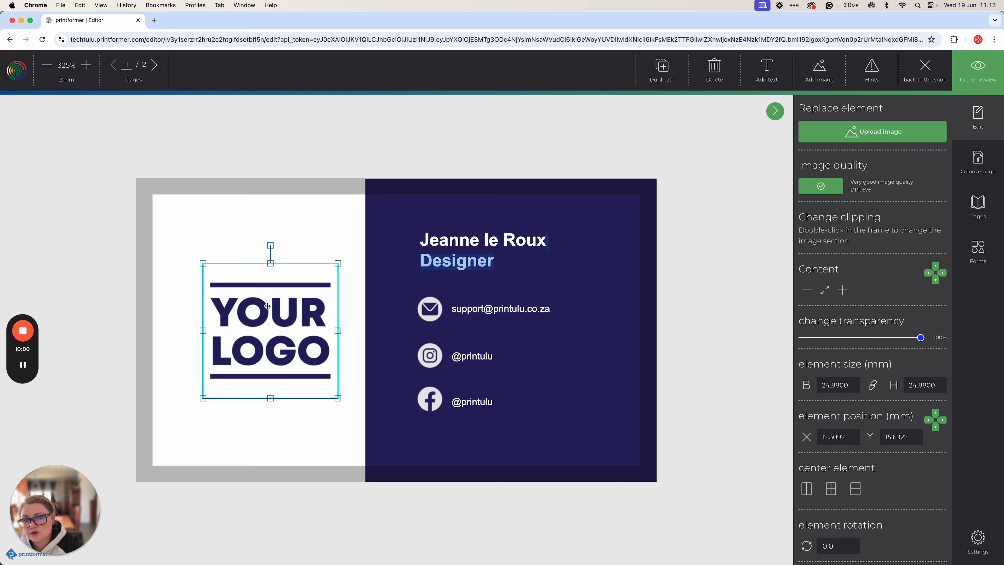
Add Logo.png to the back page at 31.1226 mm, positioned at X 32.5710, Y 0 mm
left_click(979, 210)
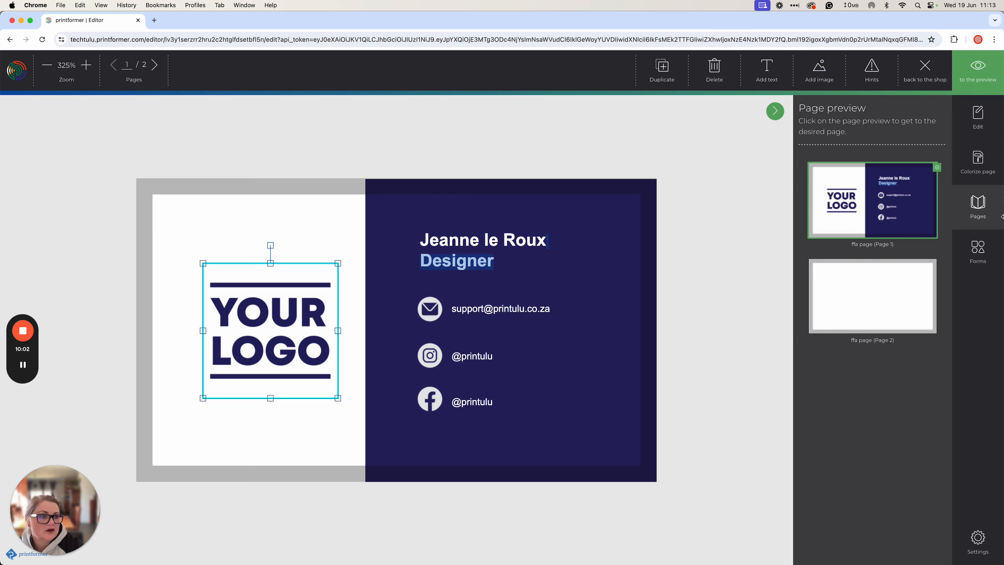
left_click(851, 304)
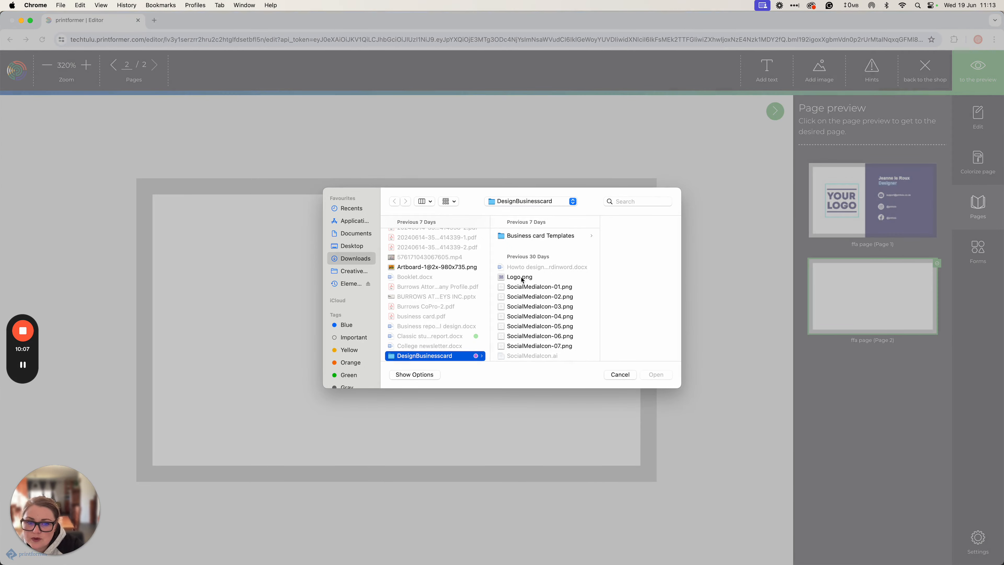
left_click(522, 278)
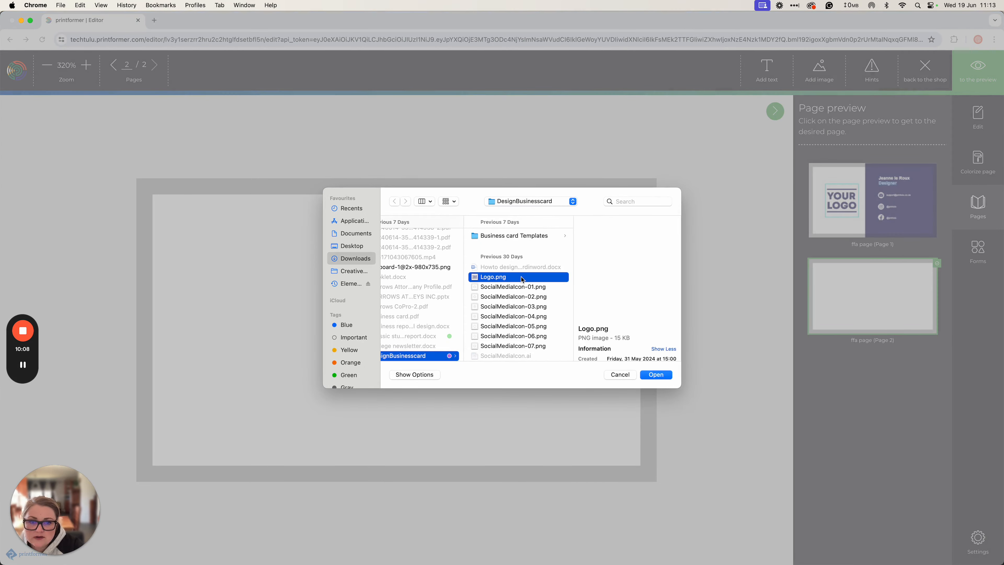
double_click(523, 279)
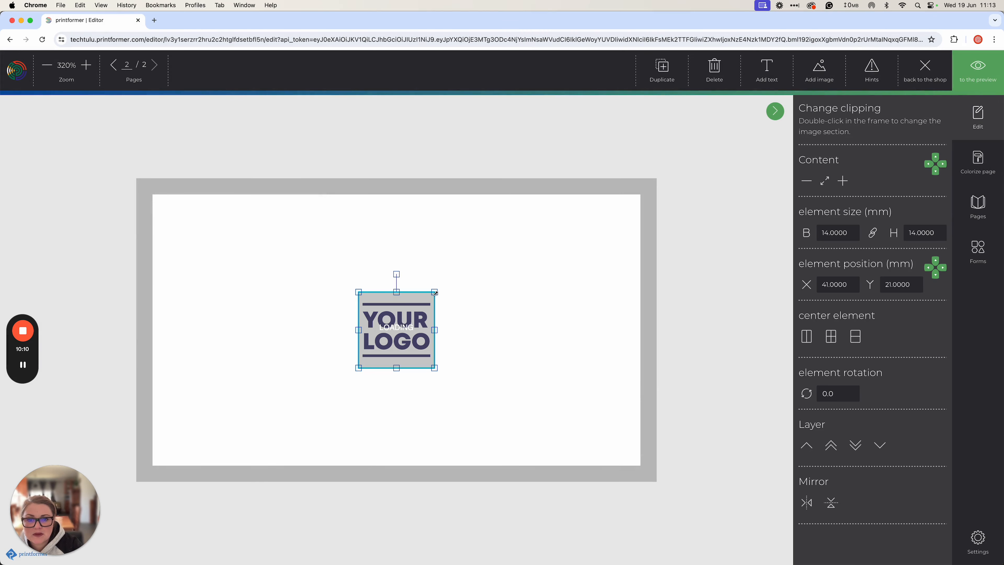
left_click_drag(434, 291, 527, 201)
left_click_drag(457, 261, 409, 308)
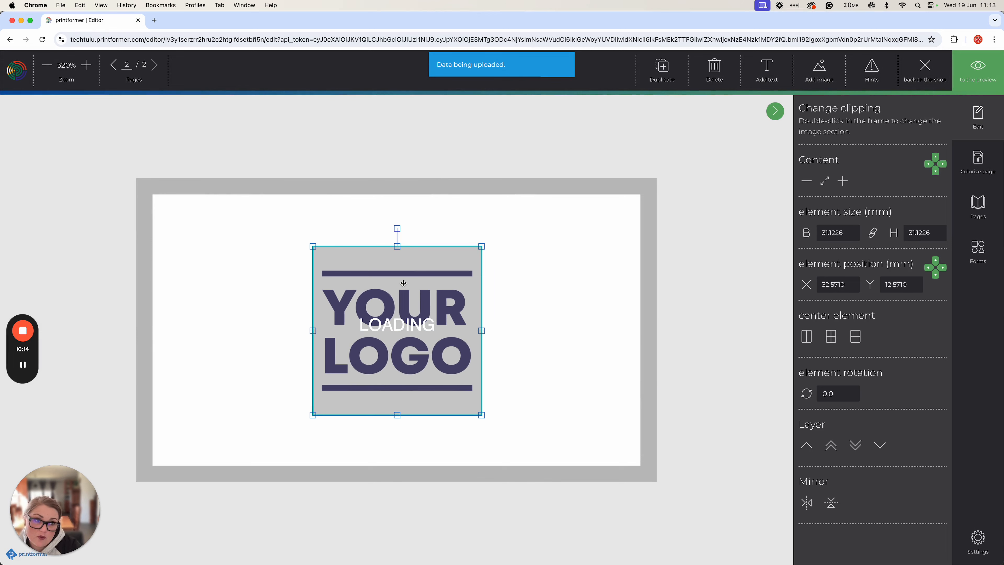
left_click_drag(385, 298, 386, 230)
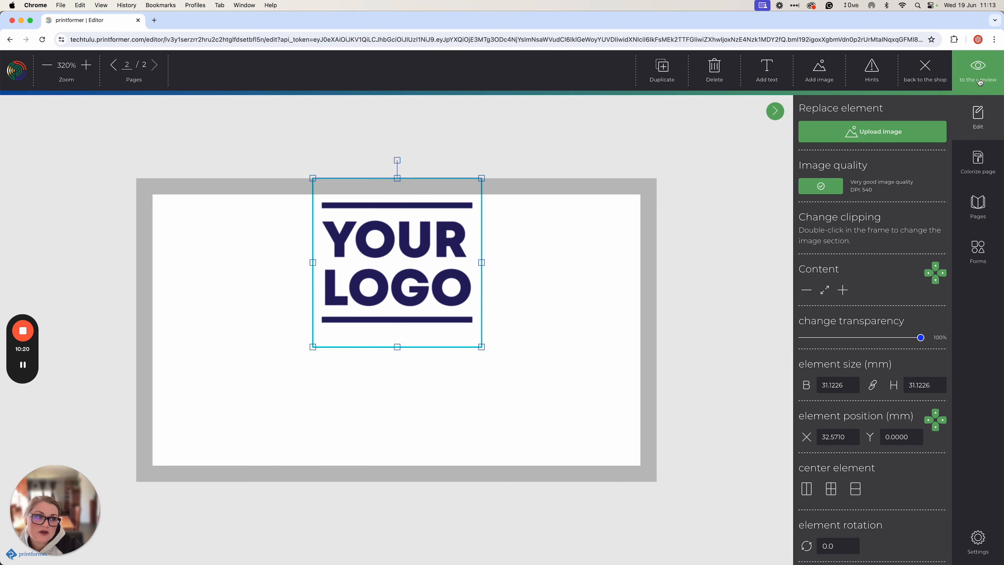
left_click(733, 245)
left_click(438, 252)
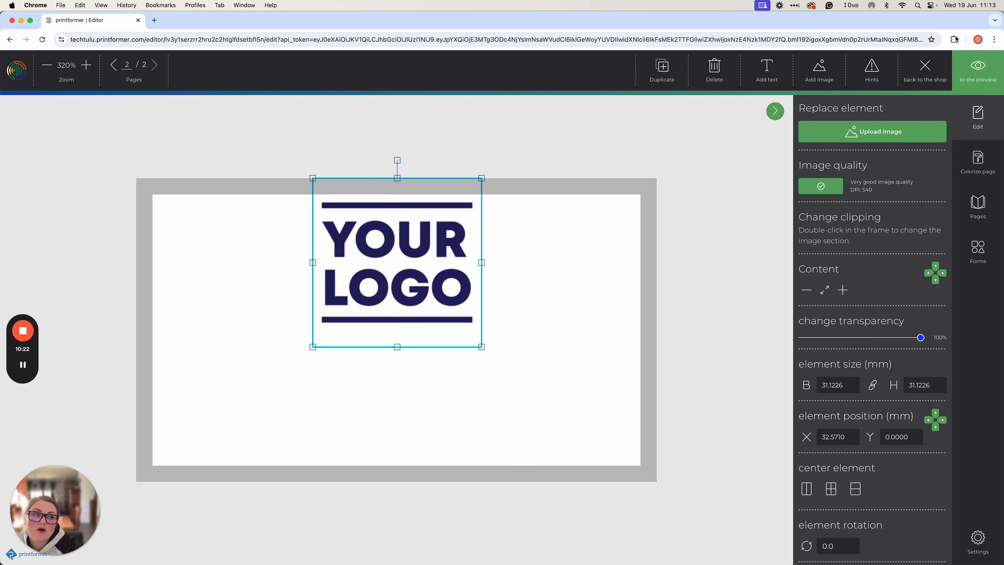
Review both card sides in the PDF preview and go back to the editor
left_click(985, 77)
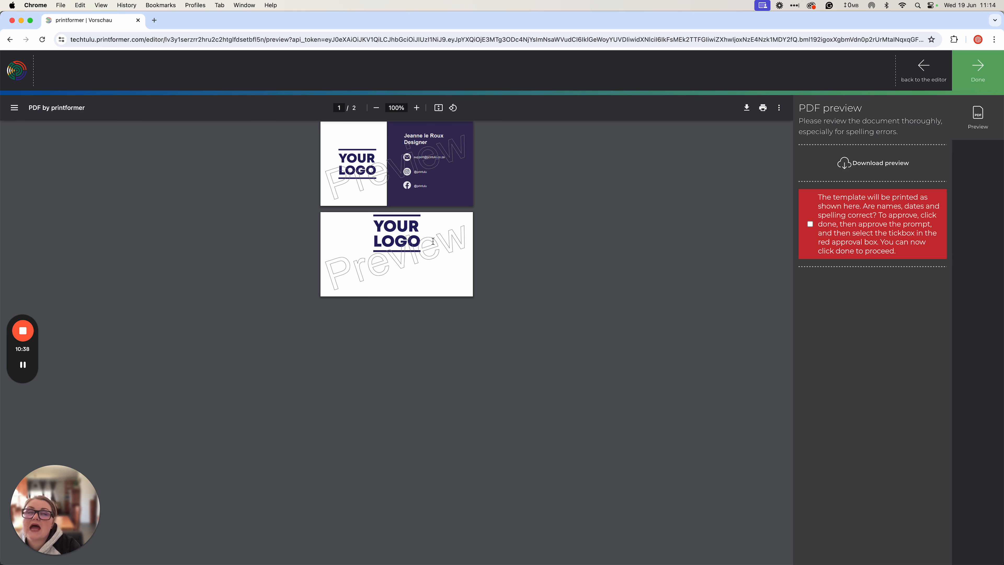
left_click(924, 68)
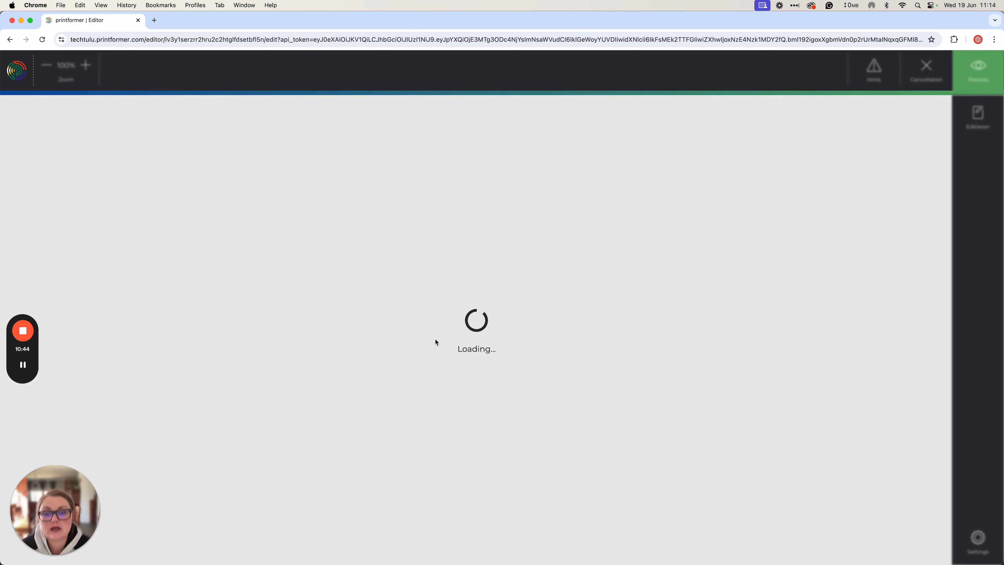
Move the back-page logo down to the card's centre at Y 10.7487 mm
left_click(598, 320)
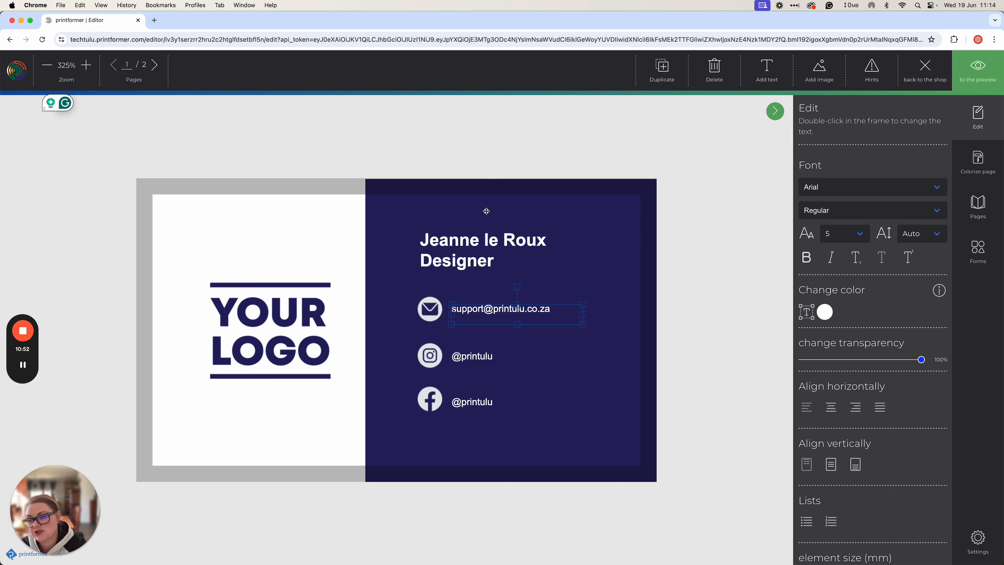
left_click(978, 205)
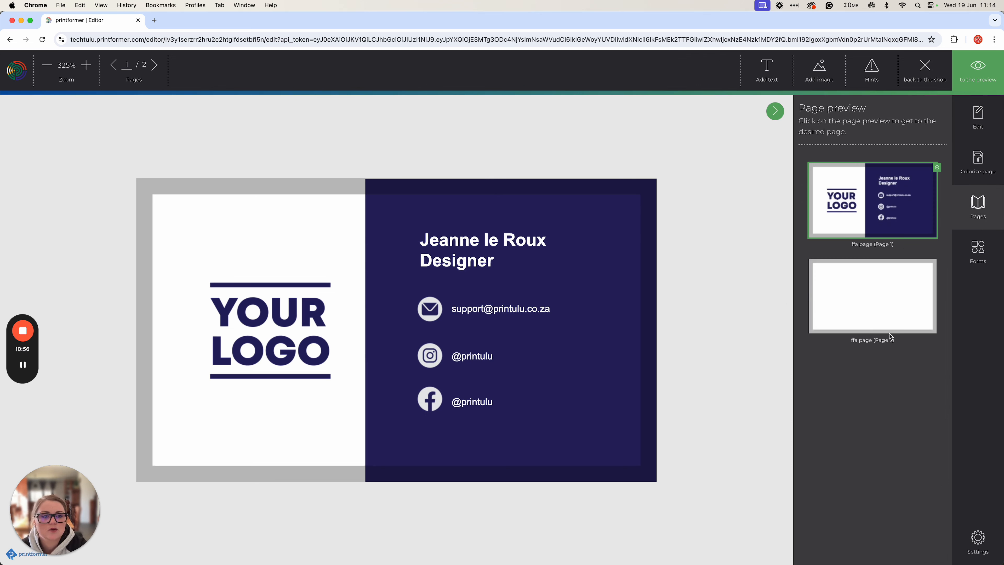
left_click(855, 325)
left_click(374, 284)
left_click_drag(373, 284, 373, 329)
left_click(684, 224)
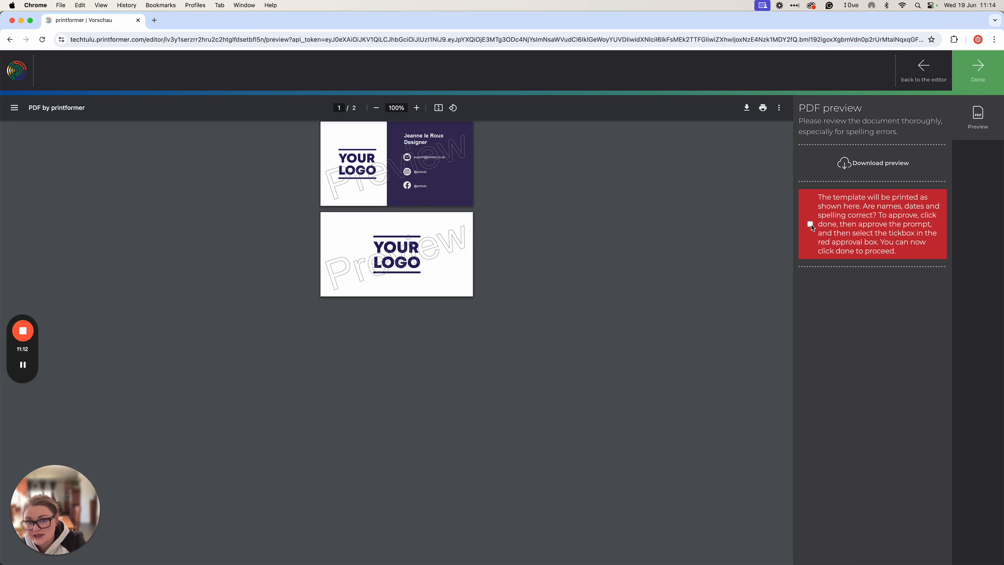
Approve the proof and add the 200 business cards to the cart
left_click(810, 225)
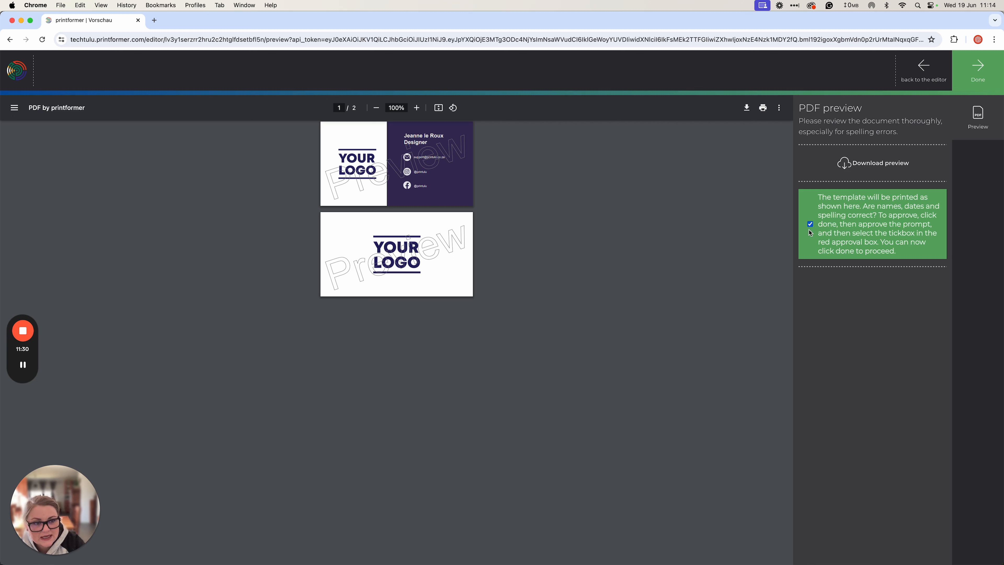
left_click(978, 73)
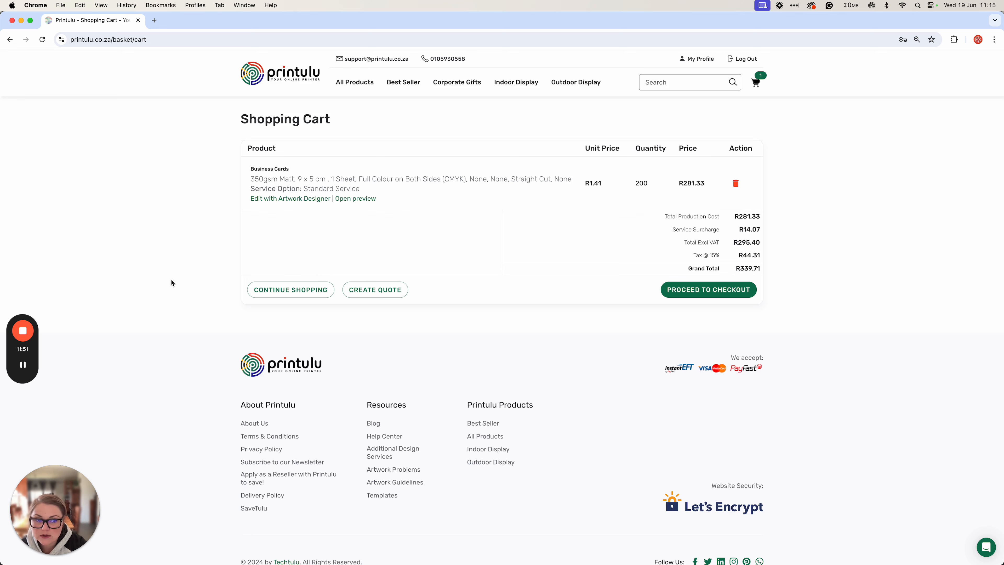
mouse_move(29, 325)
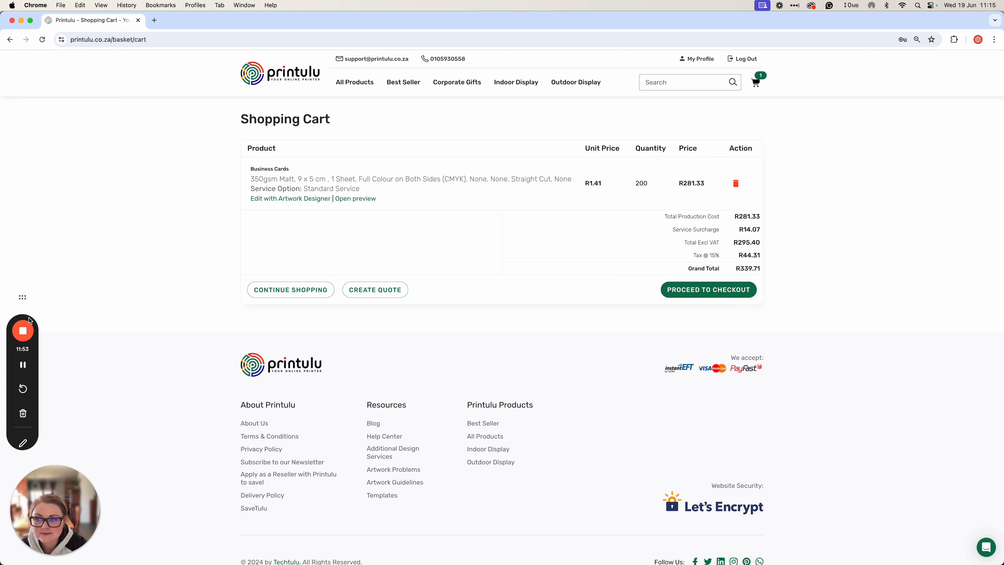